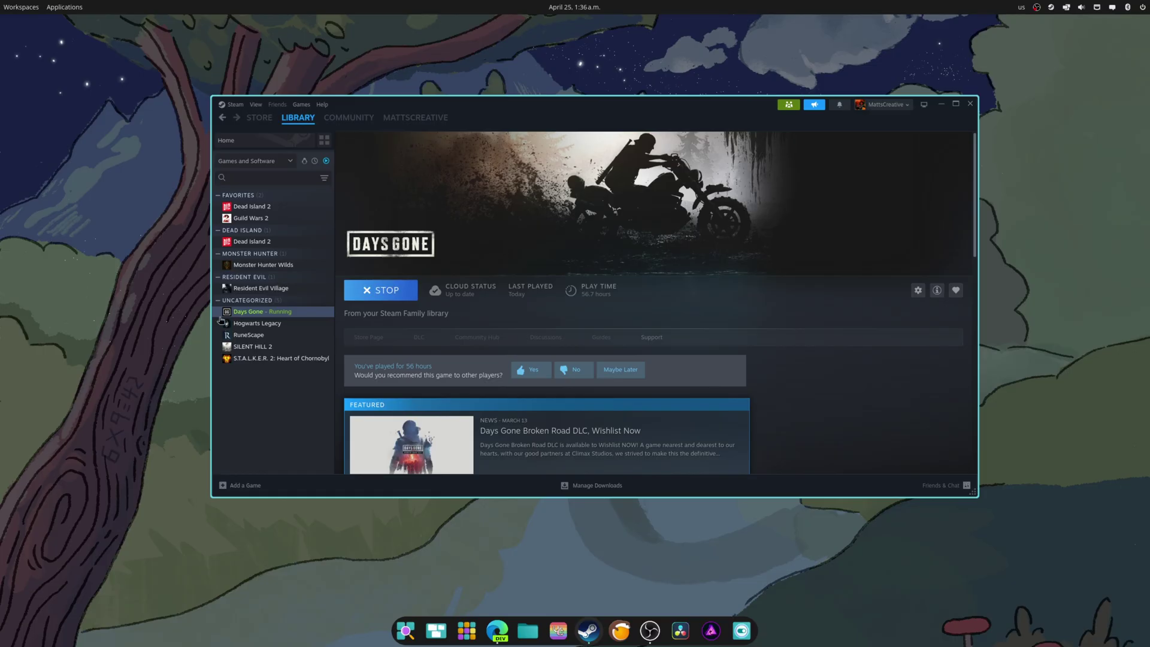
Step: Close the Steam window and check the workspace overview with the desktop empty and after opening a file manager window
click(969, 104)
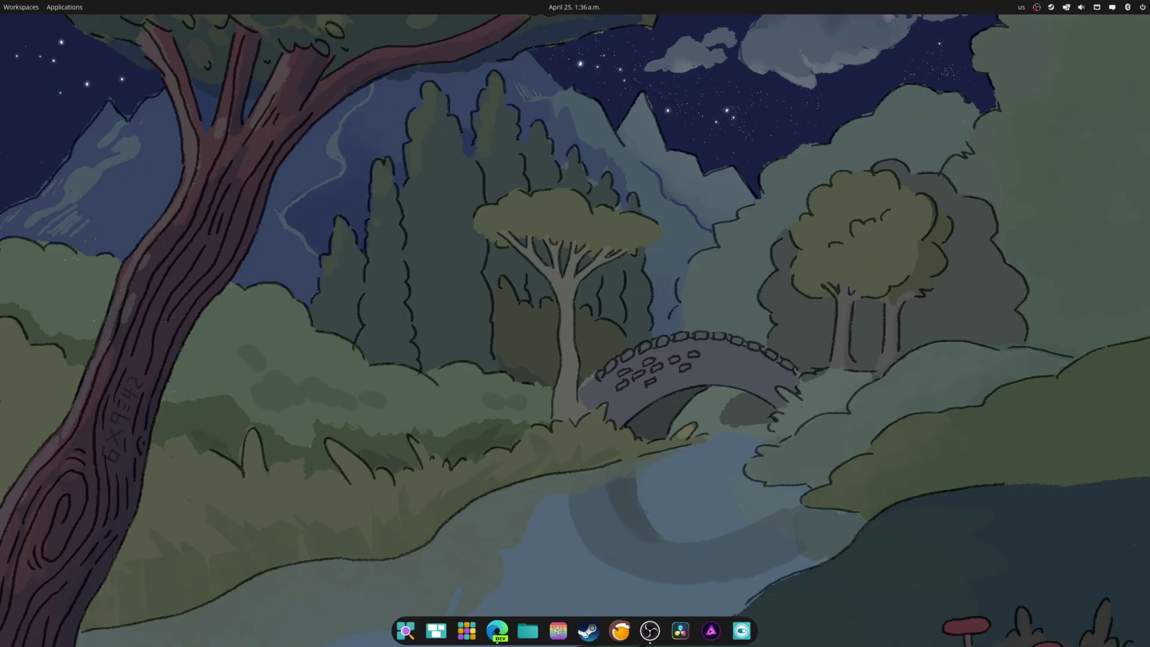
click(21, 6)
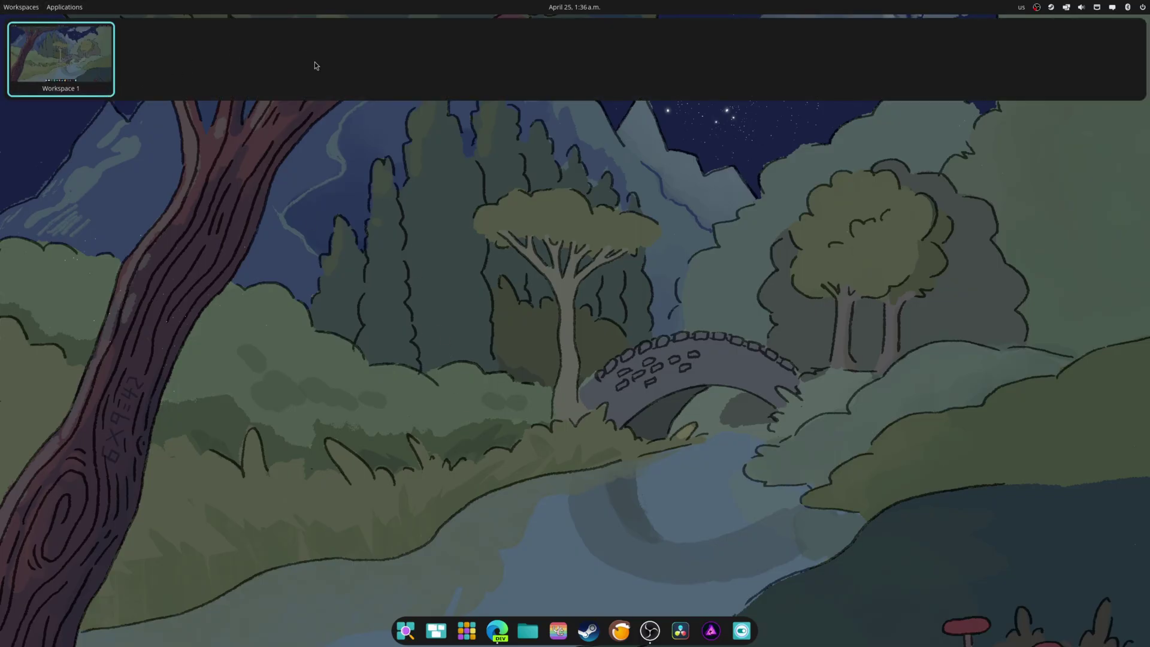
click(527, 629)
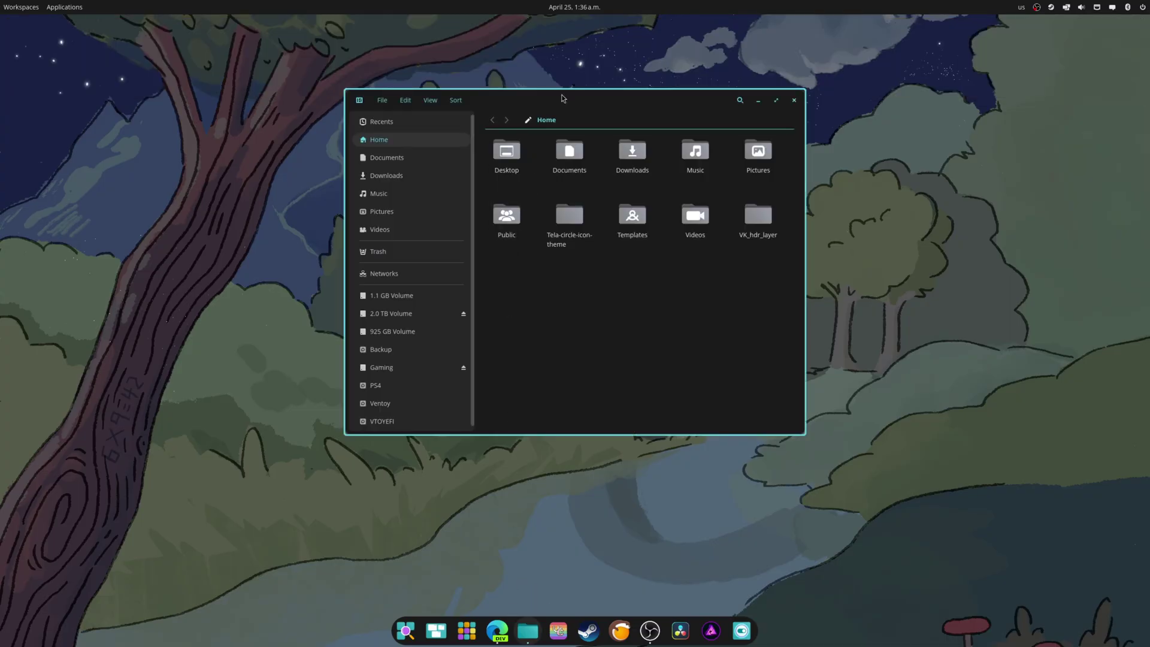
key(ctrl+w)
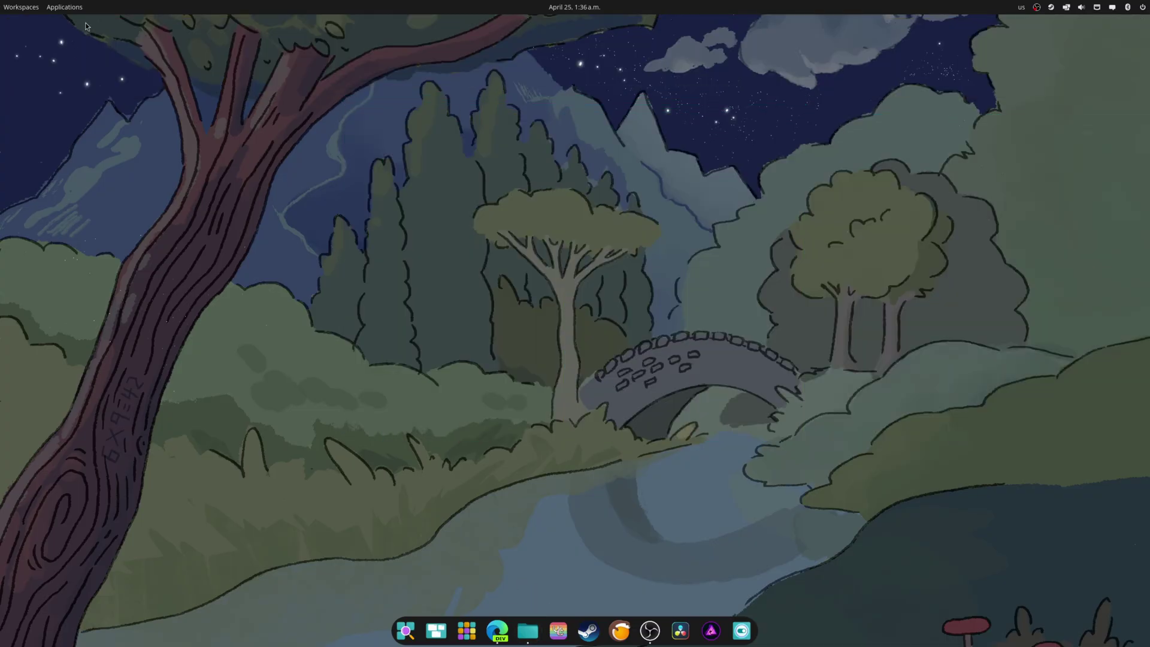
click(32, 7)
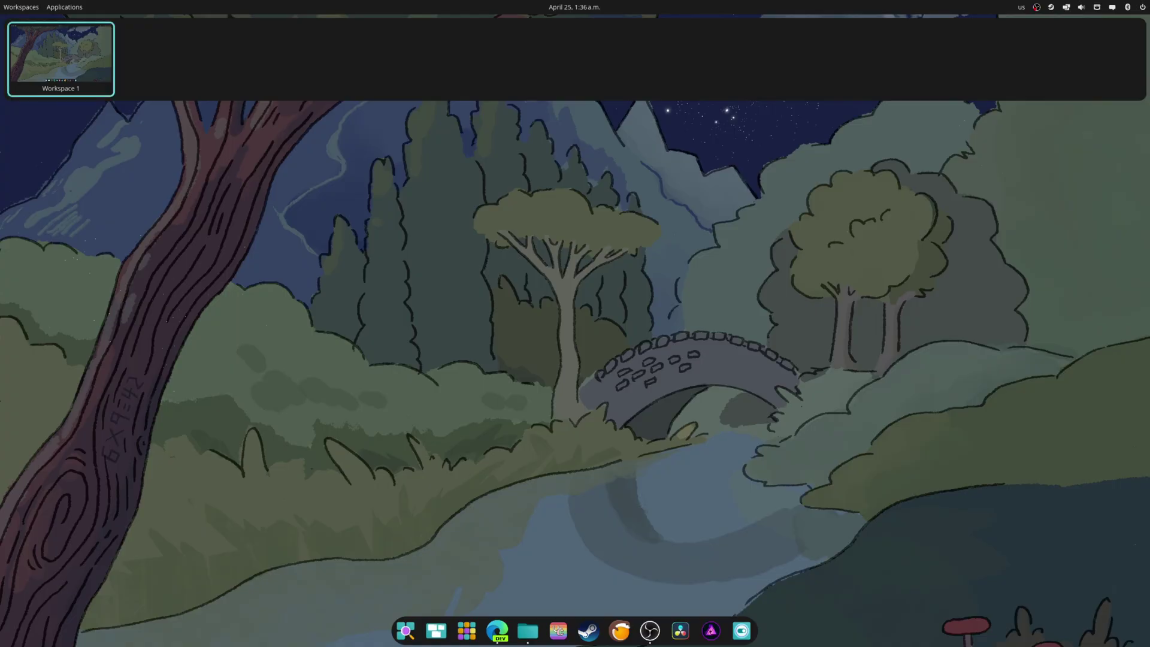
key(Escape)
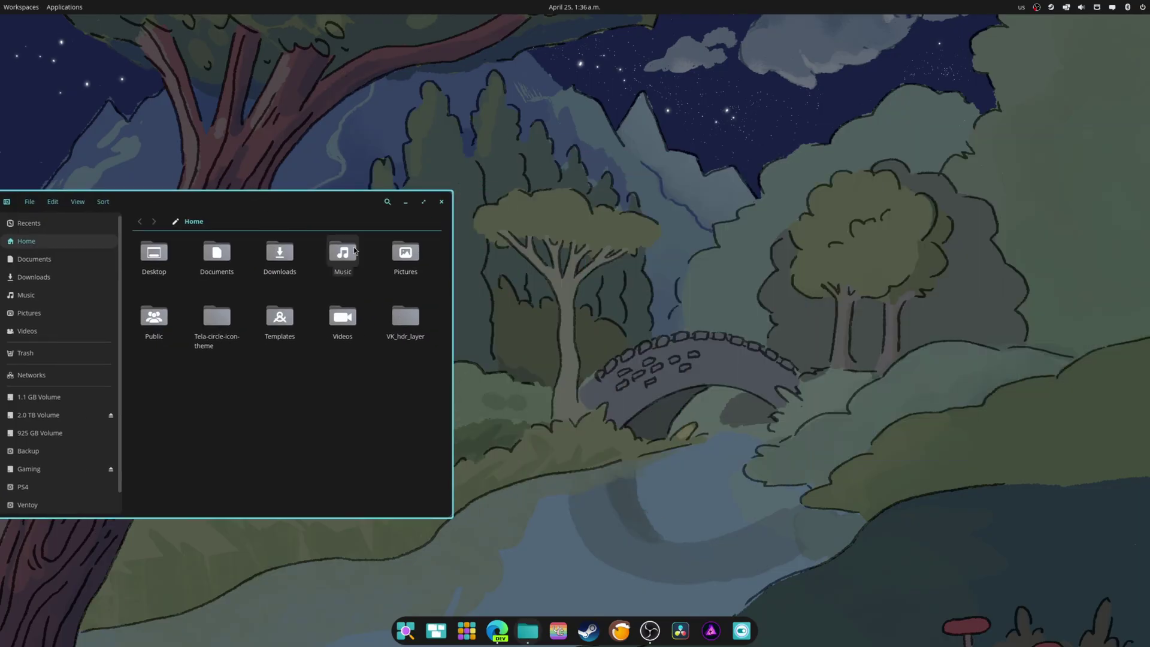
Step: Compare Workspace 1 and Workspace 2 in the workspace overview, and close the file manager window
click(23, 3)
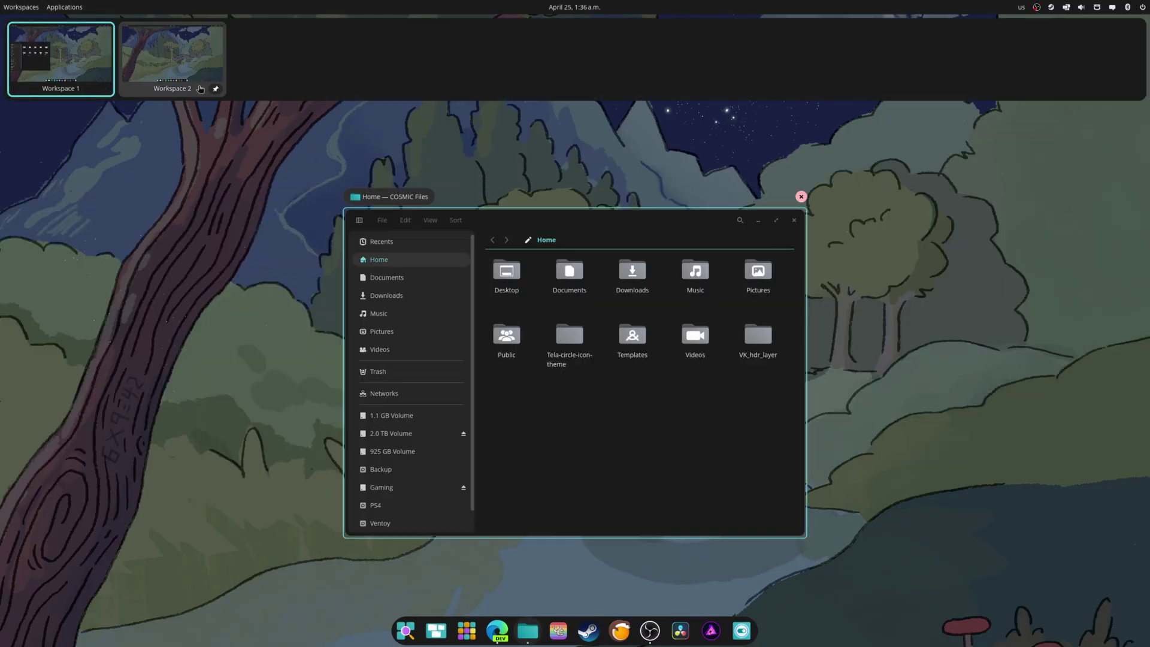
mouse_move(75, 72)
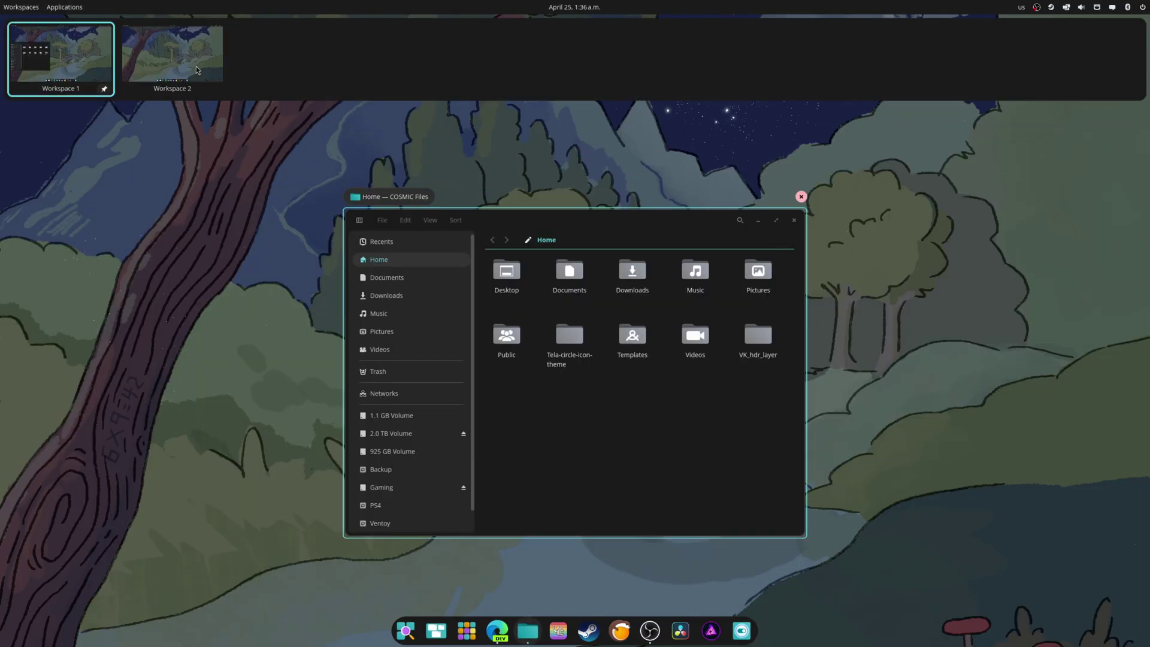
mouse_move(179, 58)
key(Escape)
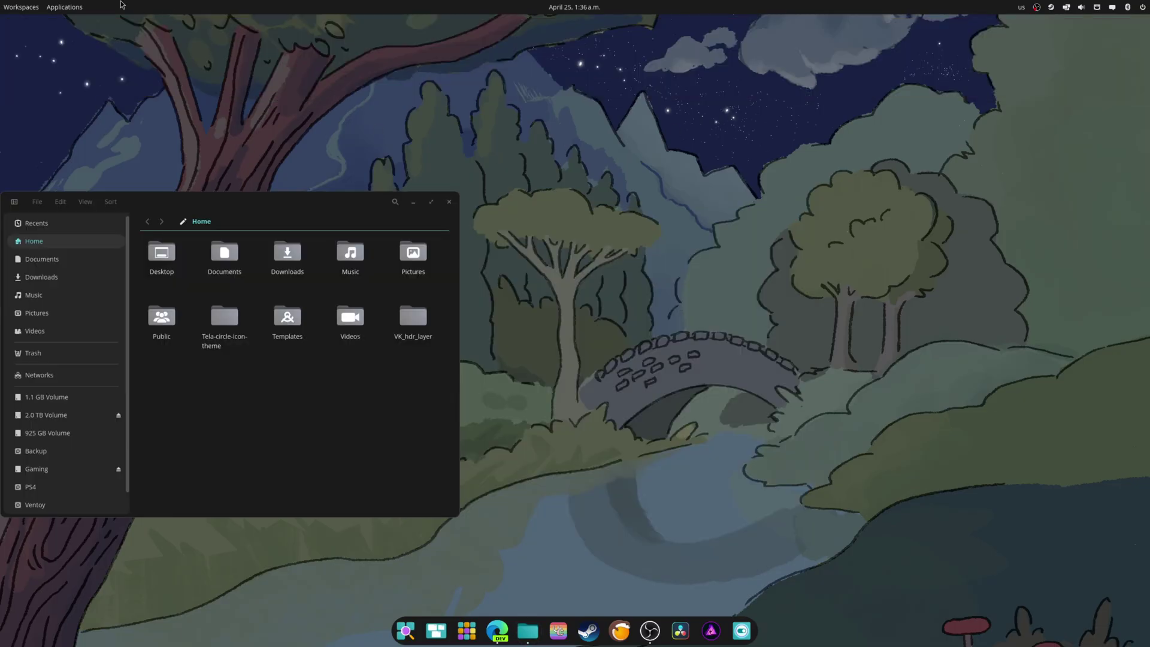
click(33, 7)
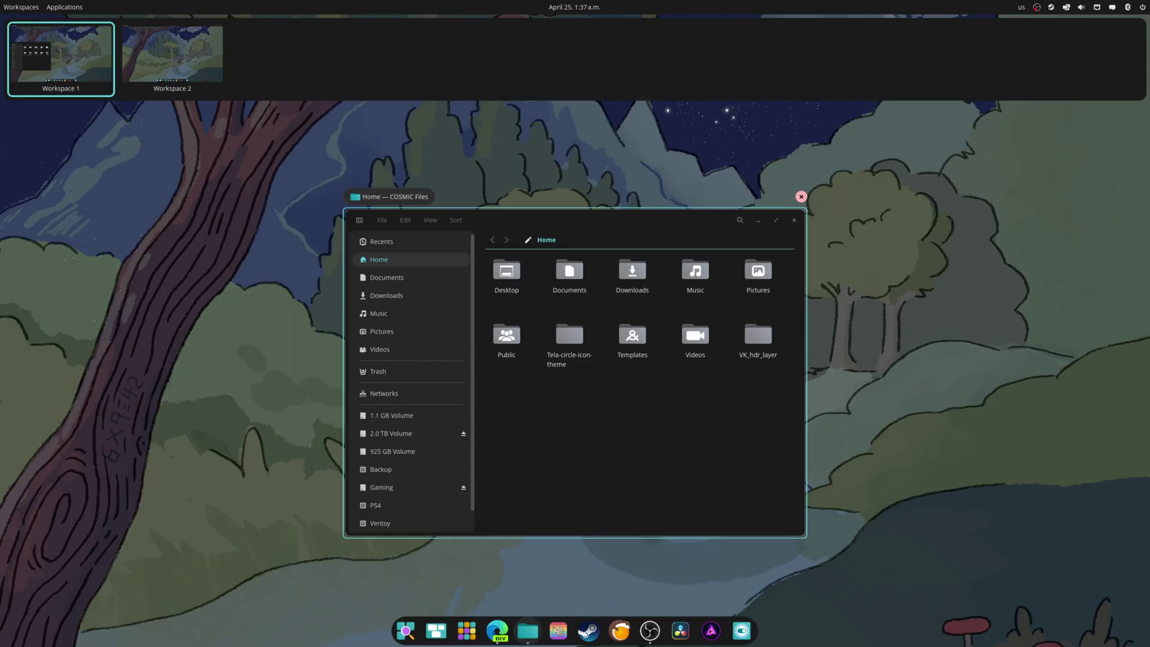
key(Escape)
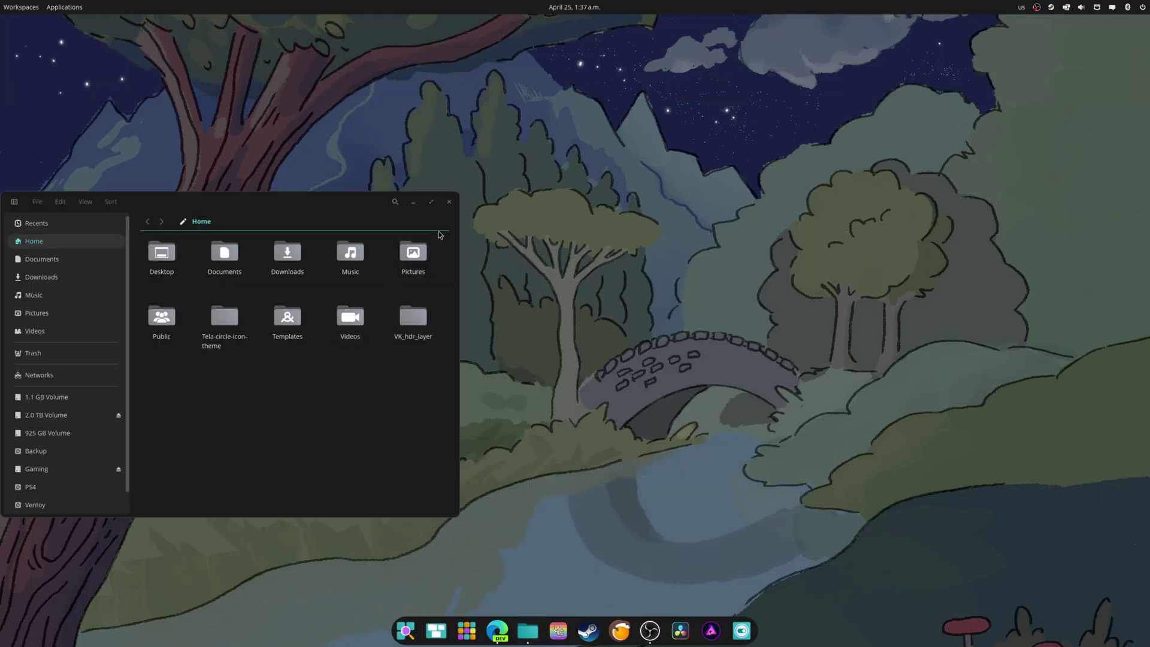
click(449, 201)
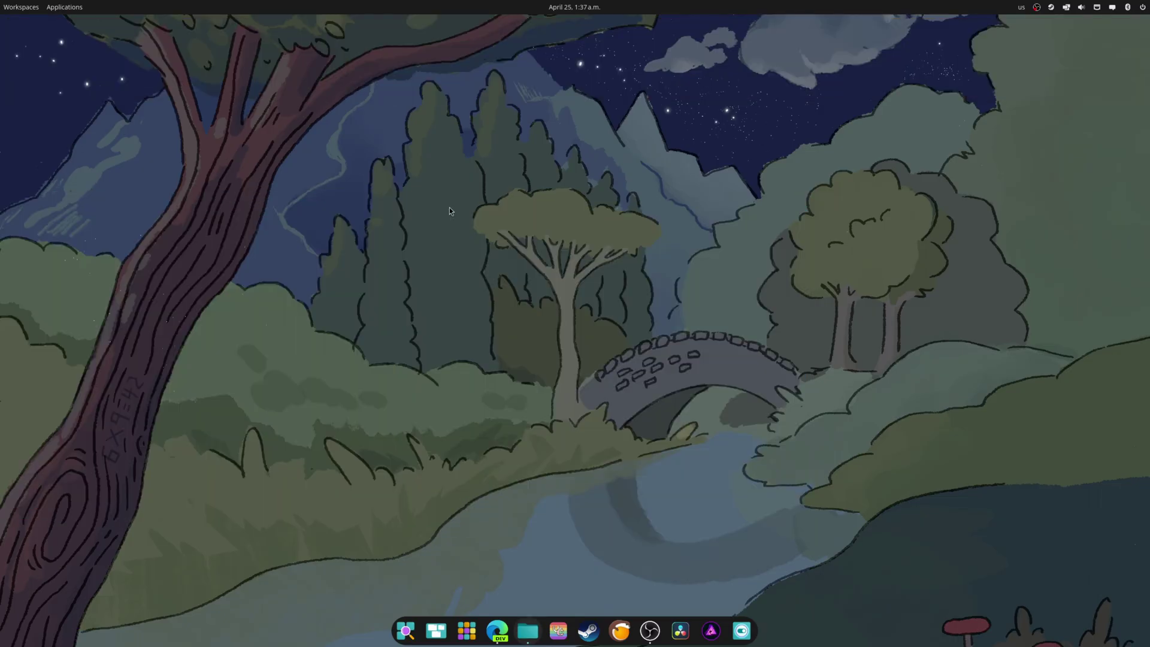
Step: Open the system settings on the Accessibility page and move the settings window up toward the corner of the desktop
click(743, 630)
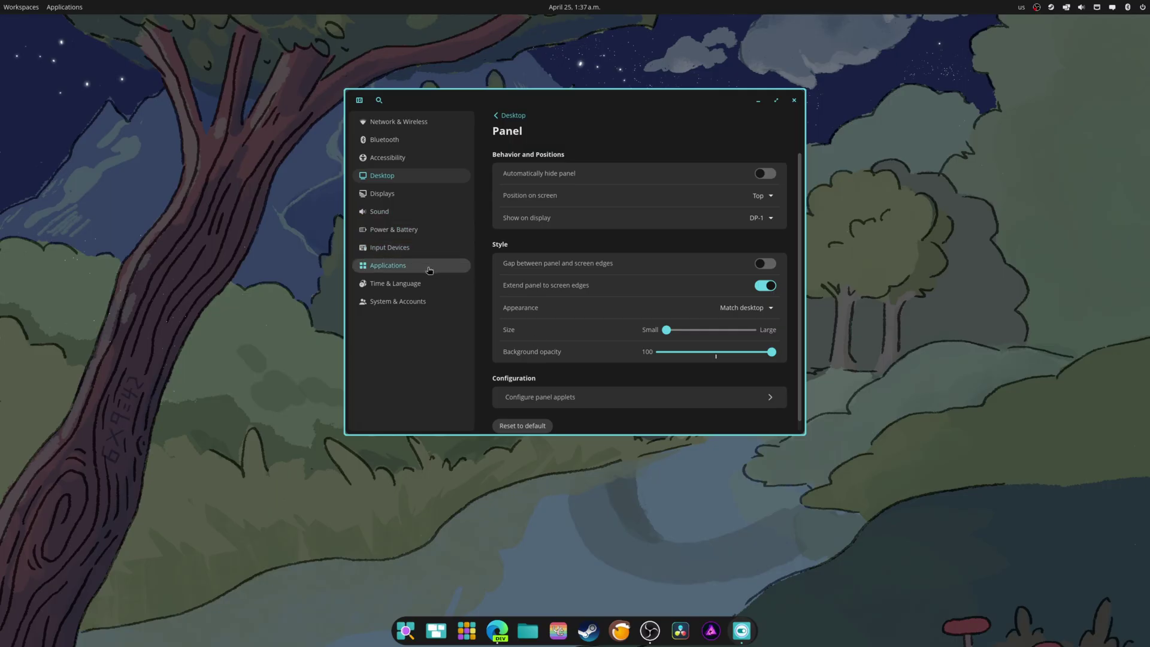
click(404, 163)
drag(567, 97, 485, 77)
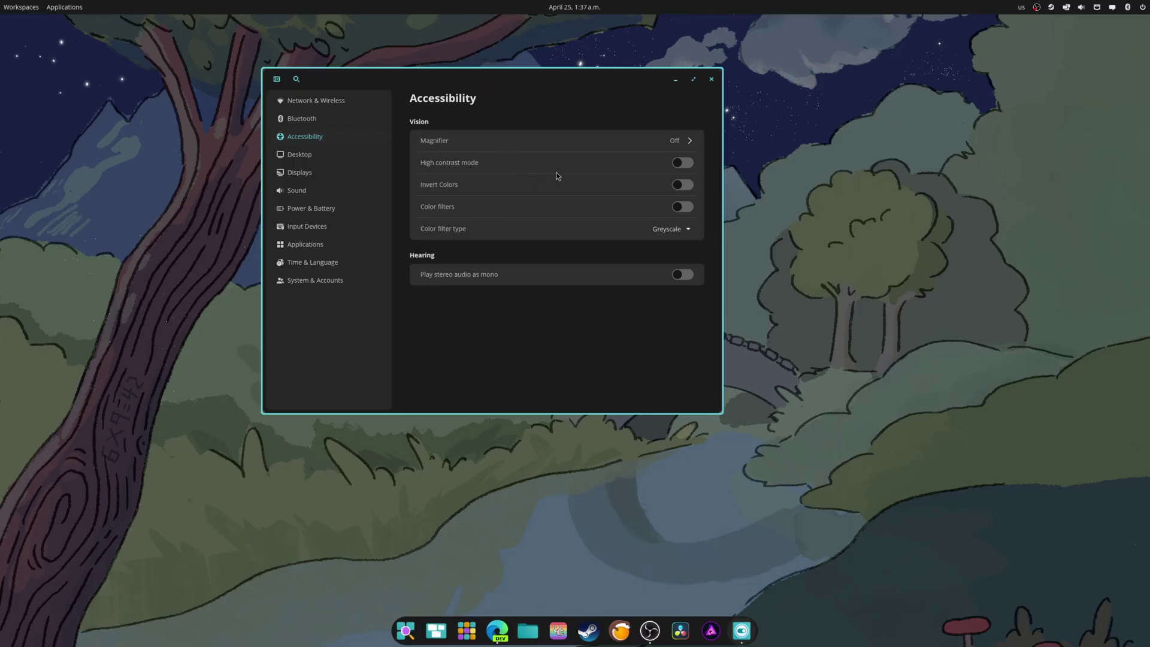
Step: Toggle high contrast mode on and off several times in the Accessibility settings, ending with it off
click(680, 163)
click(680, 163)
click(680, 164)
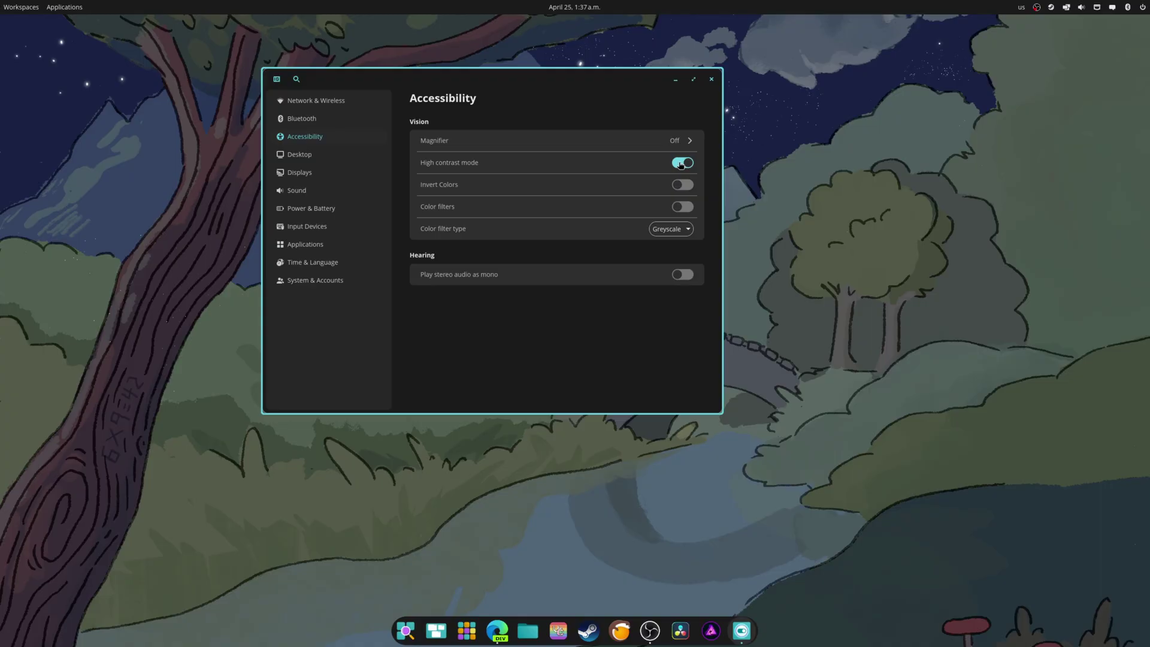
click(681, 164)
click(680, 164)
click(681, 164)
click(680, 164)
click(680, 164)
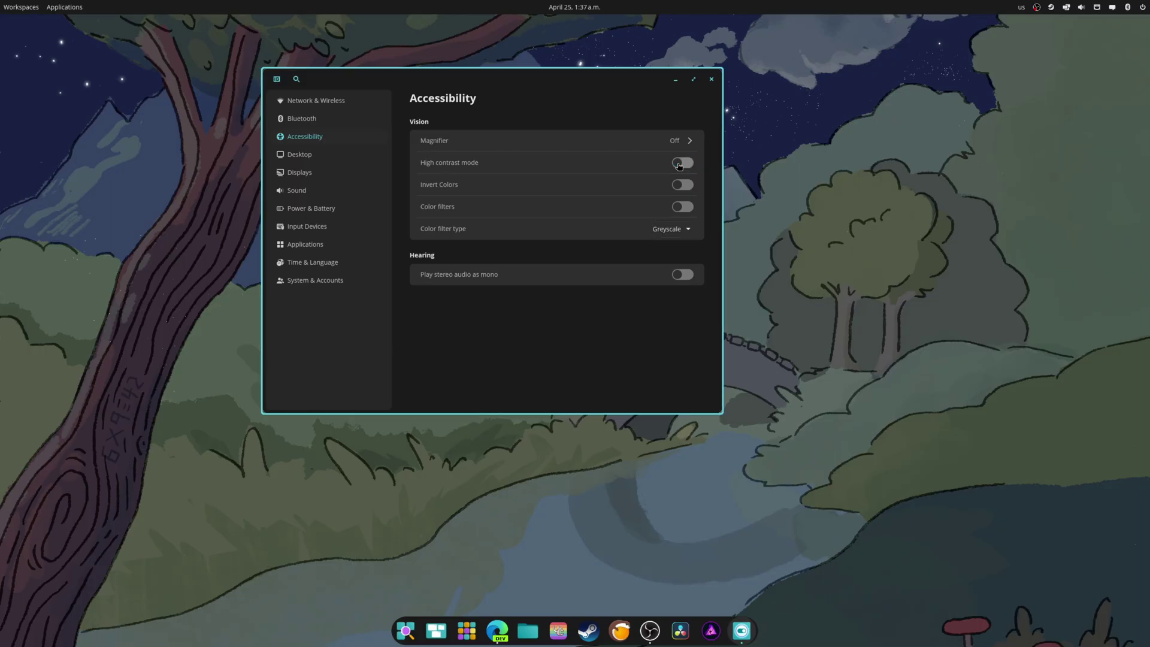
Step: Turn on color filters and try the Green/Red and Red/Green types, ending on Blue/Yellow (blue weakness, Tritanopia)
click(686, 207)
click(681, 229)
click(692, 264)
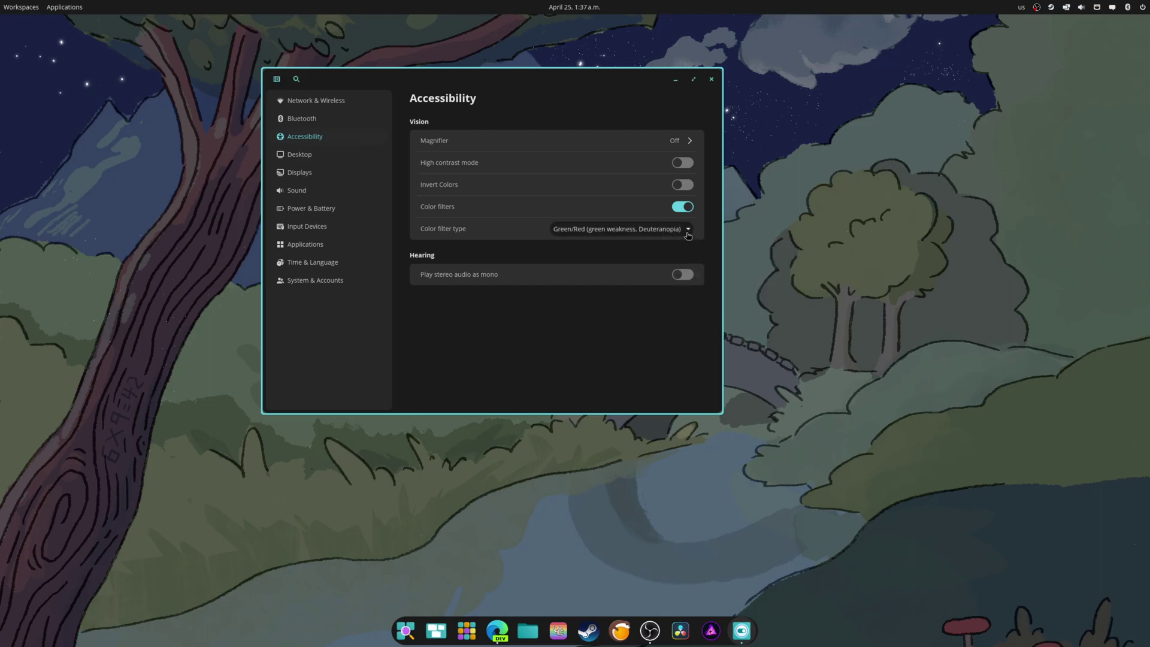
click(688, 236)
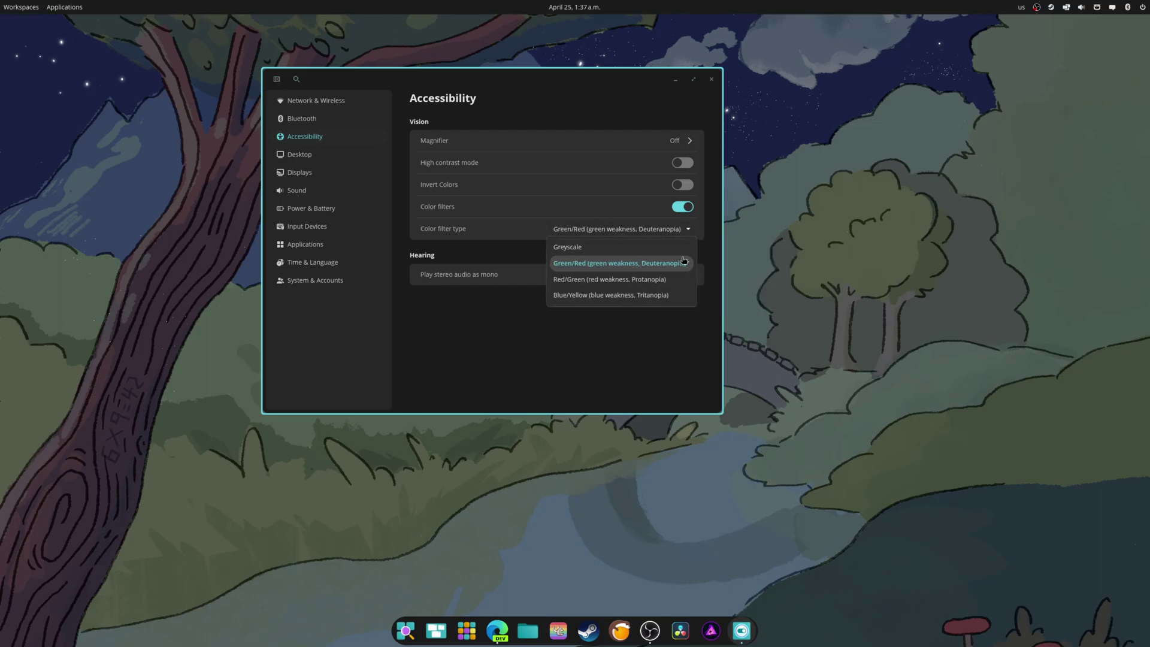
click(673, 279)
click(681, 232)
click(657, 296)
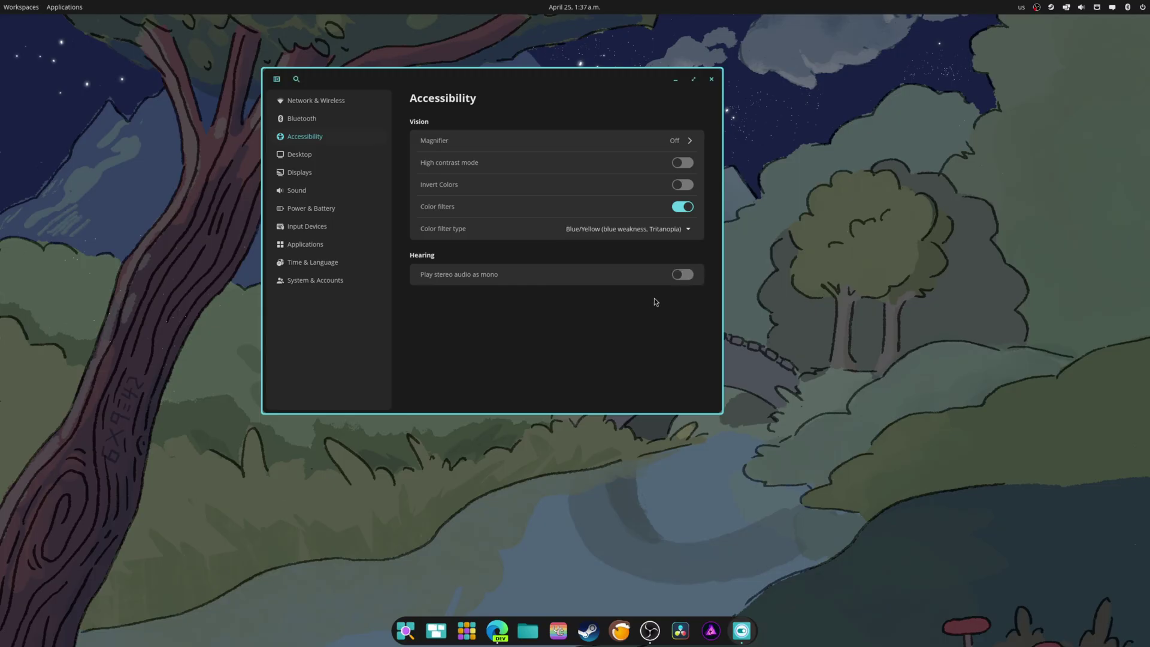
Step: Turn off the color filters and briefly switch Invert Colors on and back off
click(682, 207)
click(686, 184)
click(686, 184)
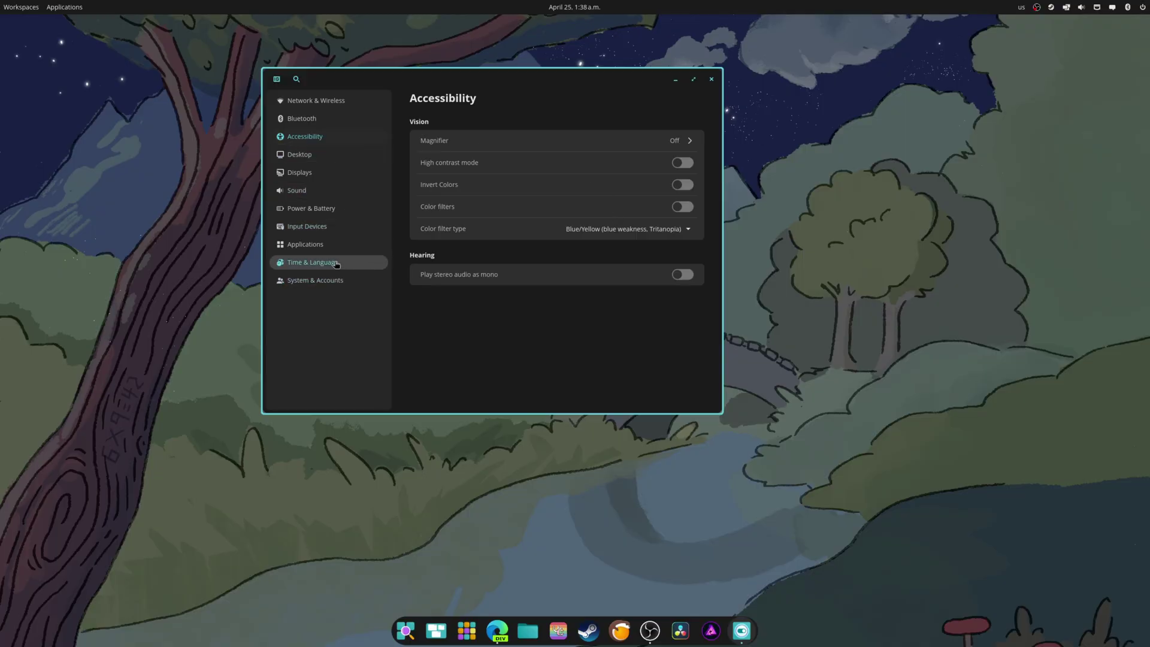
Step: In the X11 Applications Compatibility settings, set the preferred display for games and full-screen X11 applications to DP-1
click(326, 245)
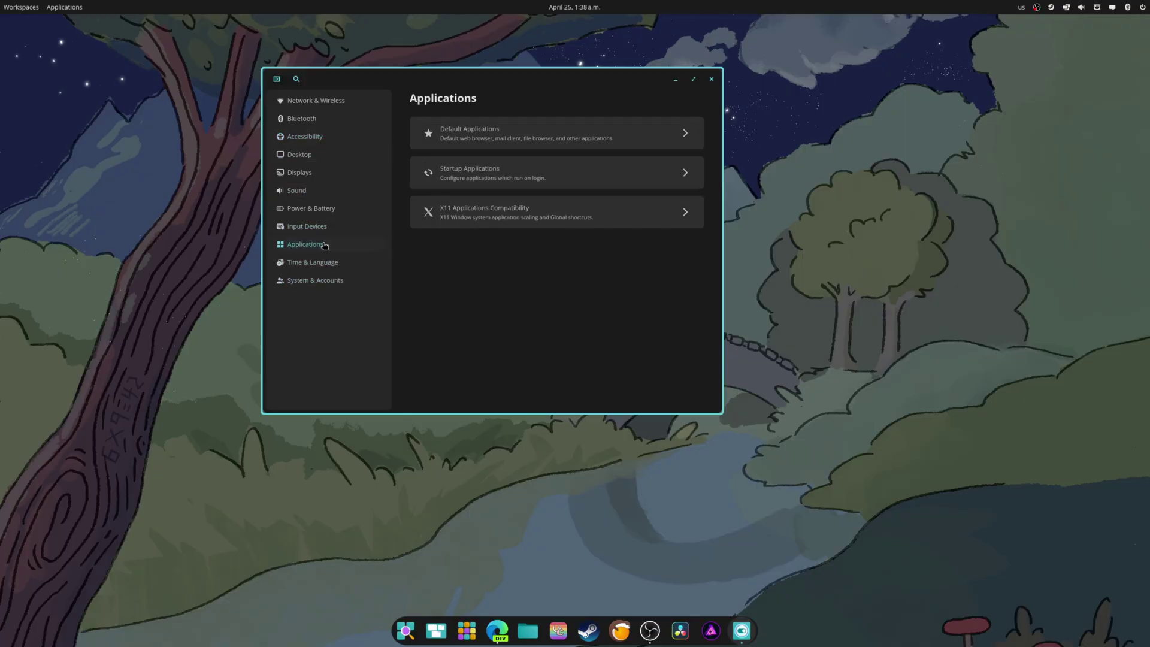
click(522, 217)
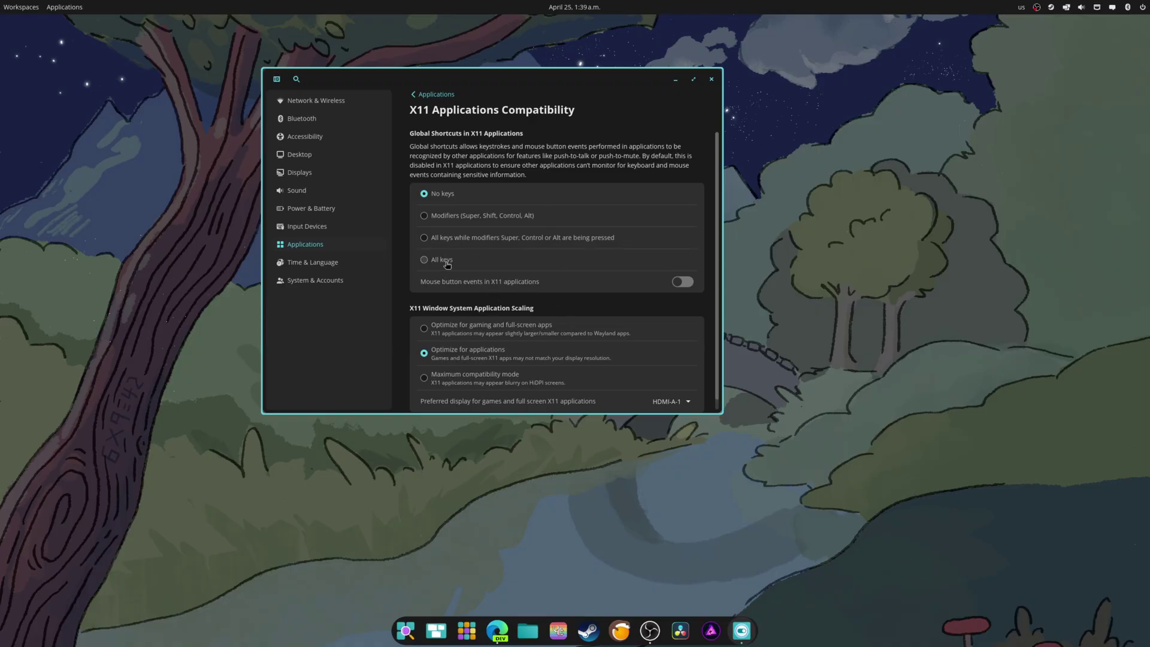
scroll(583, 282, down, 1)
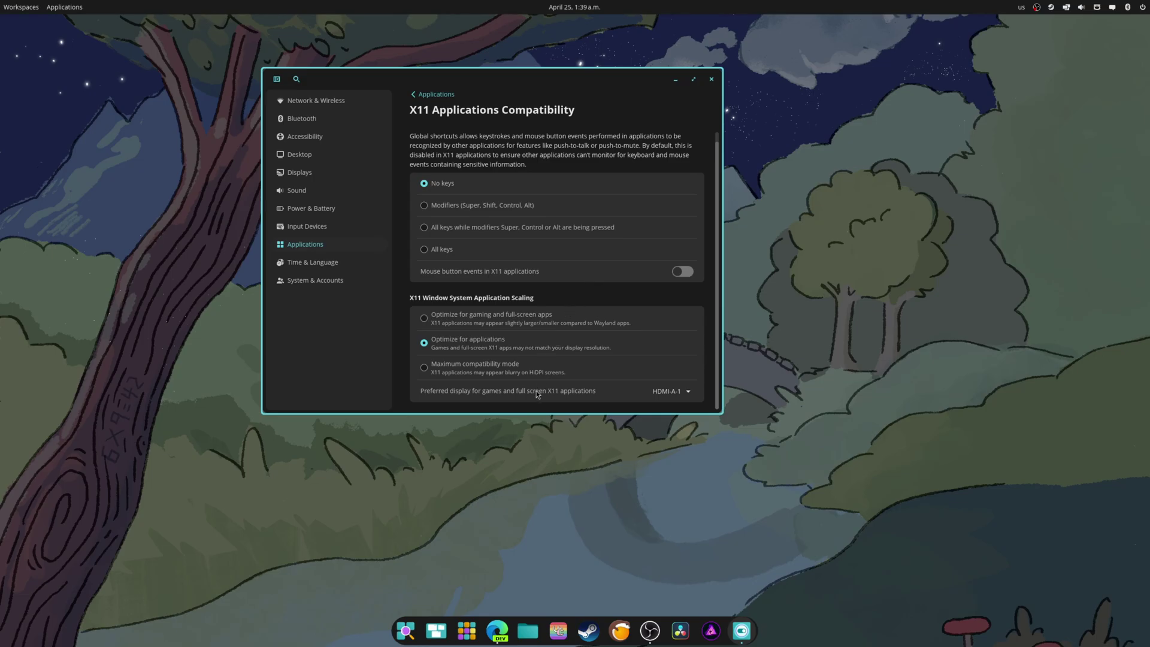
click(671, 391)
click(670, 435)
Step: Try each global shortcut option for X11 applications, ending with All keys selected
click(446, 250)
click(455, 230)
click(450, 206)
click(444, 183)
click(448, 252)
Step: Switch to OBS and assign hotkeys 1, 2, 3 and 4 to Start, Stop, Pause and Unpause Recording, saving the settings
click(650, 631)
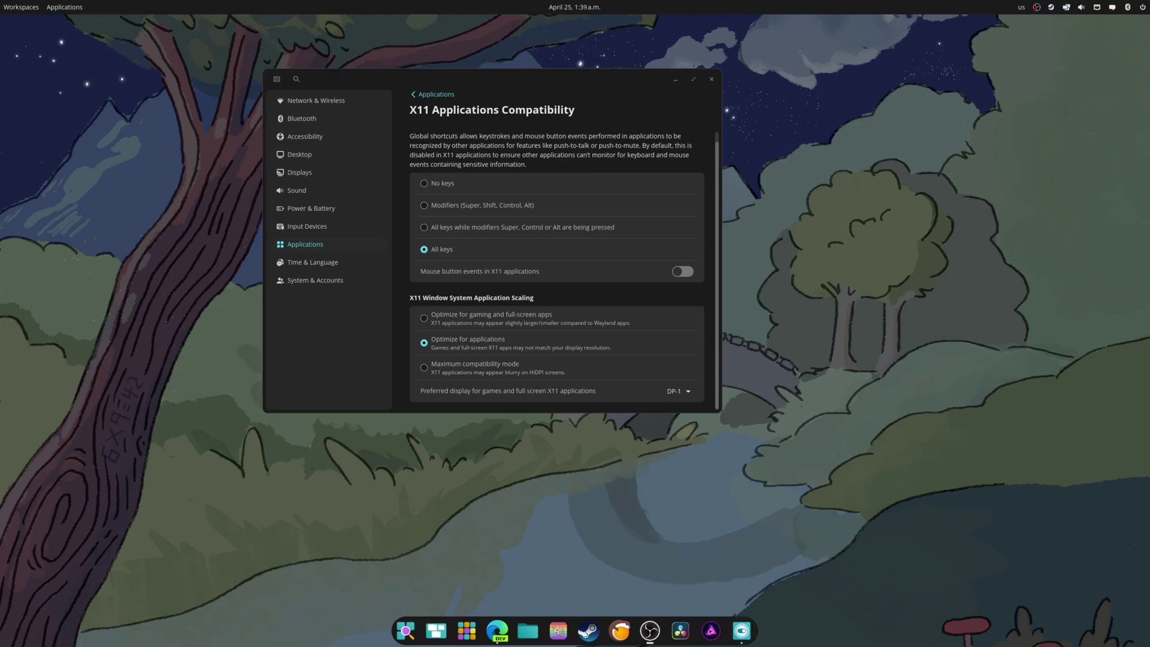
click(273, 288)
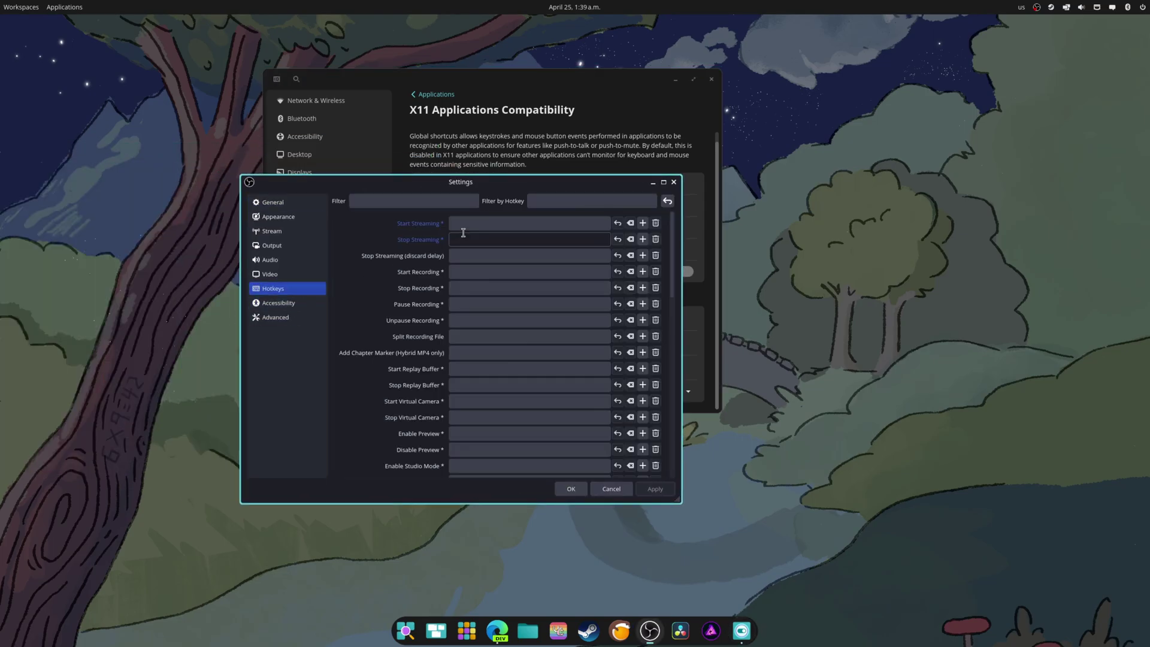
click(477, 272)
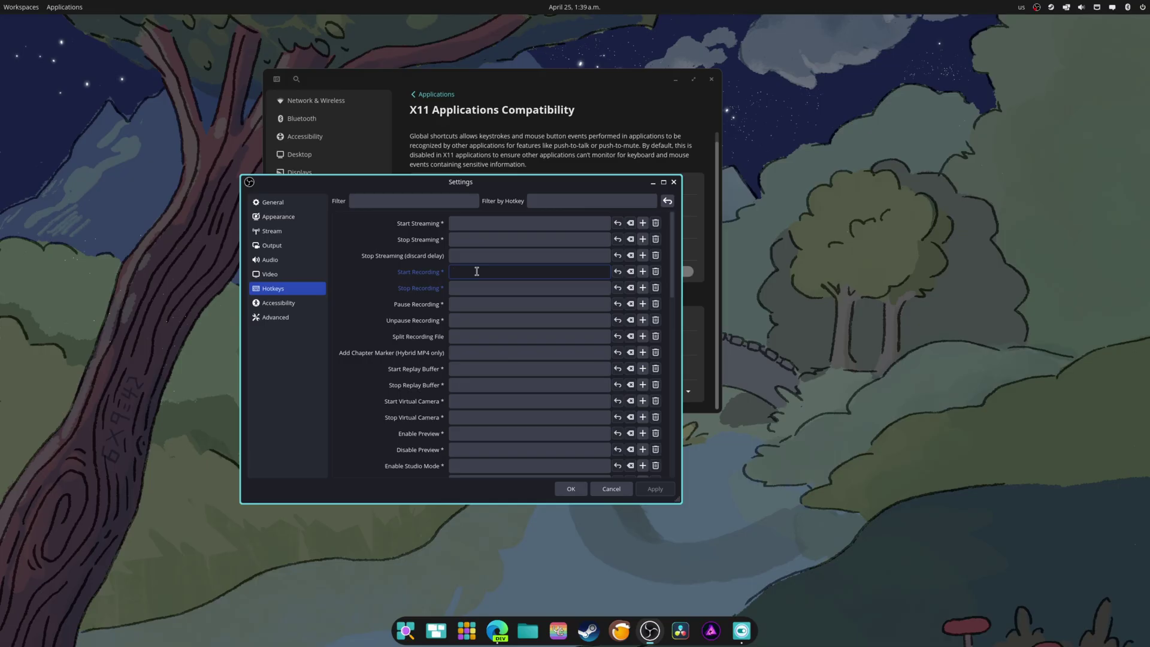
key(1)
click(477, 287)
key(2)
click(477, 304)
key(3)
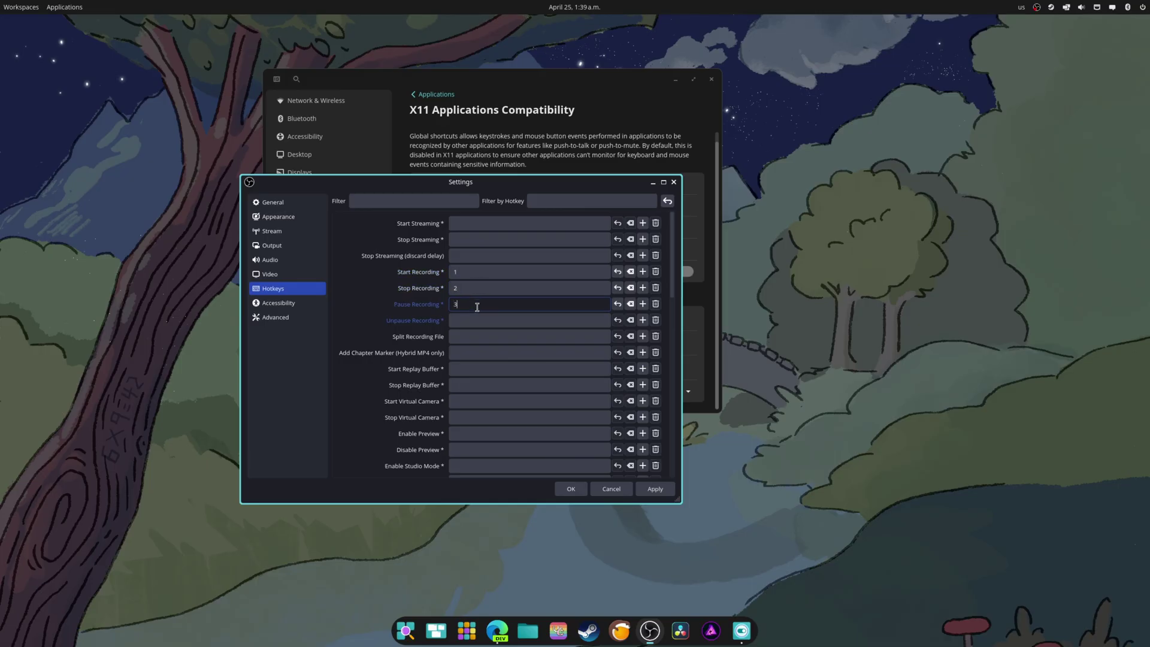
click(476, 319)
key(4)
click(642, 492)
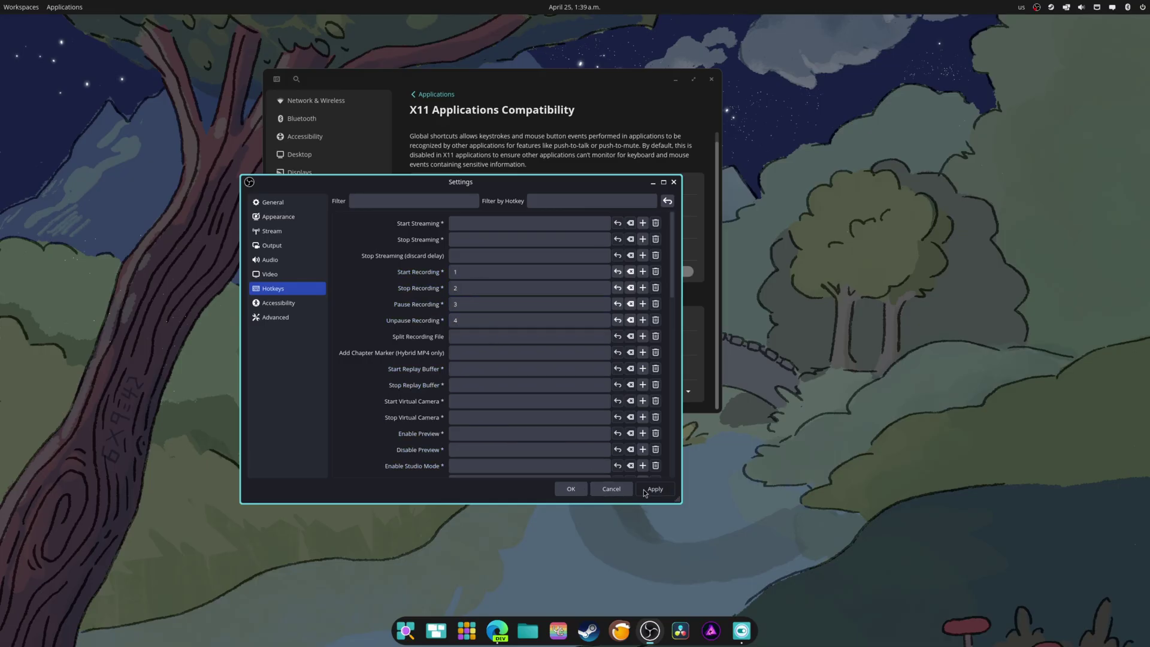
click(572, 488)
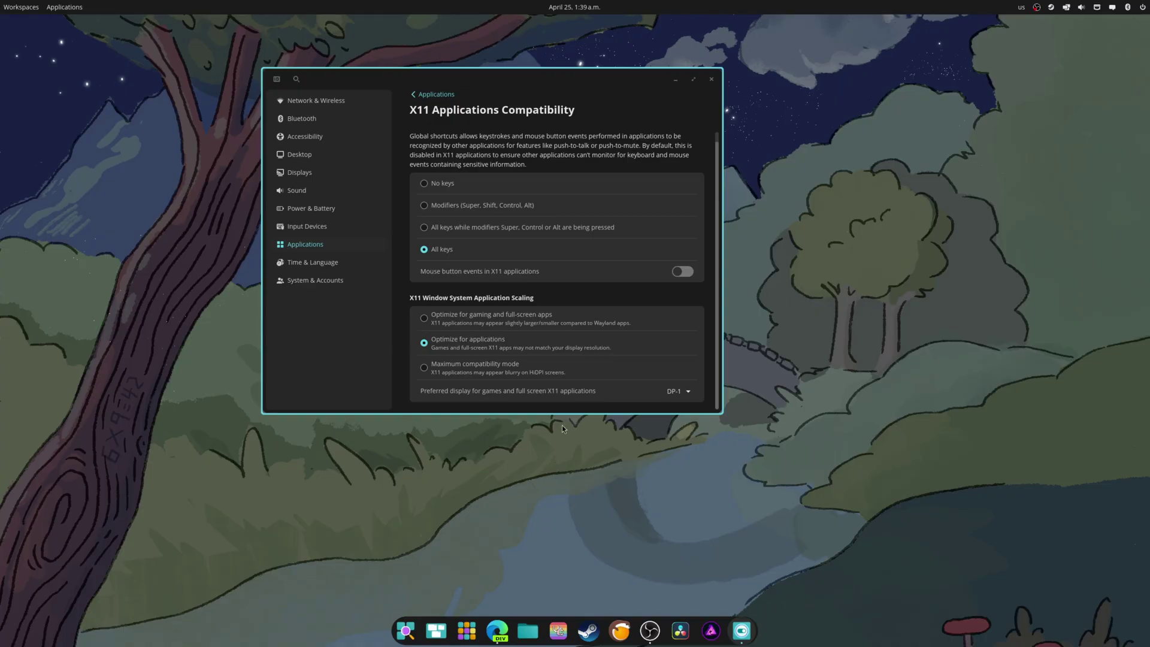
Step: Limit X11 global shortcuts to all keys while modifiers are pressed, optimize X11 scaling for gaming and full-screen apps, and close the settings
click(507, 230)
click(526, 317)
click(712, 79)
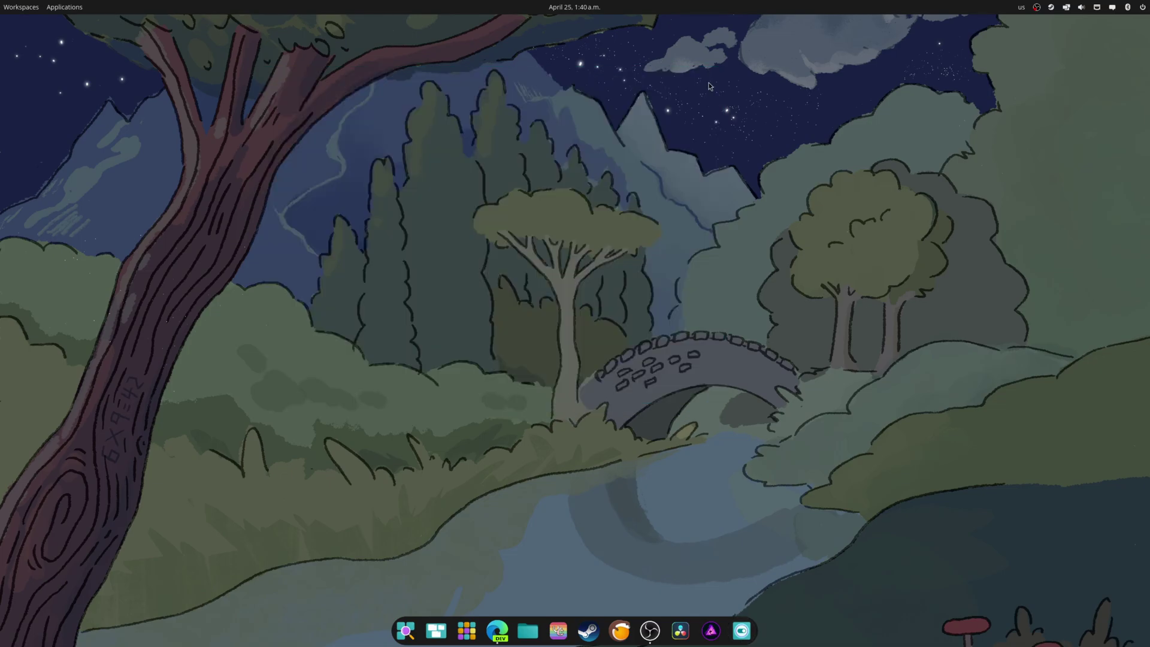
Step: Switch to Steam and launch Guild Wars 2 from the library
click(586, 627)
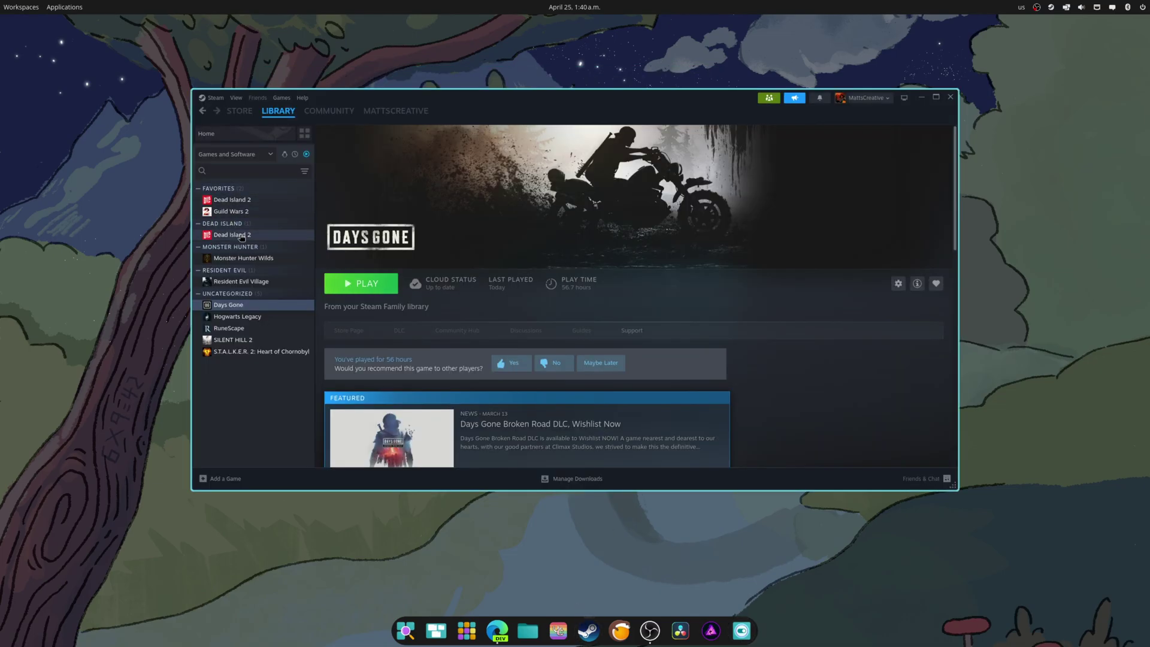
click(242, 213)
click(377, 284)
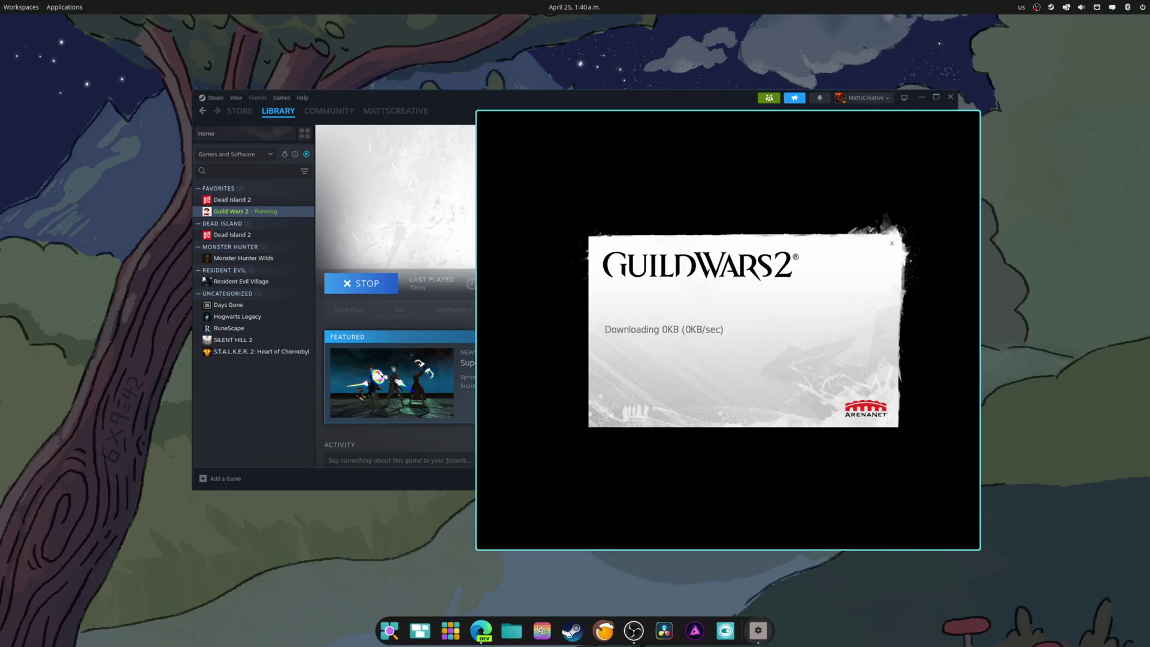
click(542, 373)
click(818, 429)
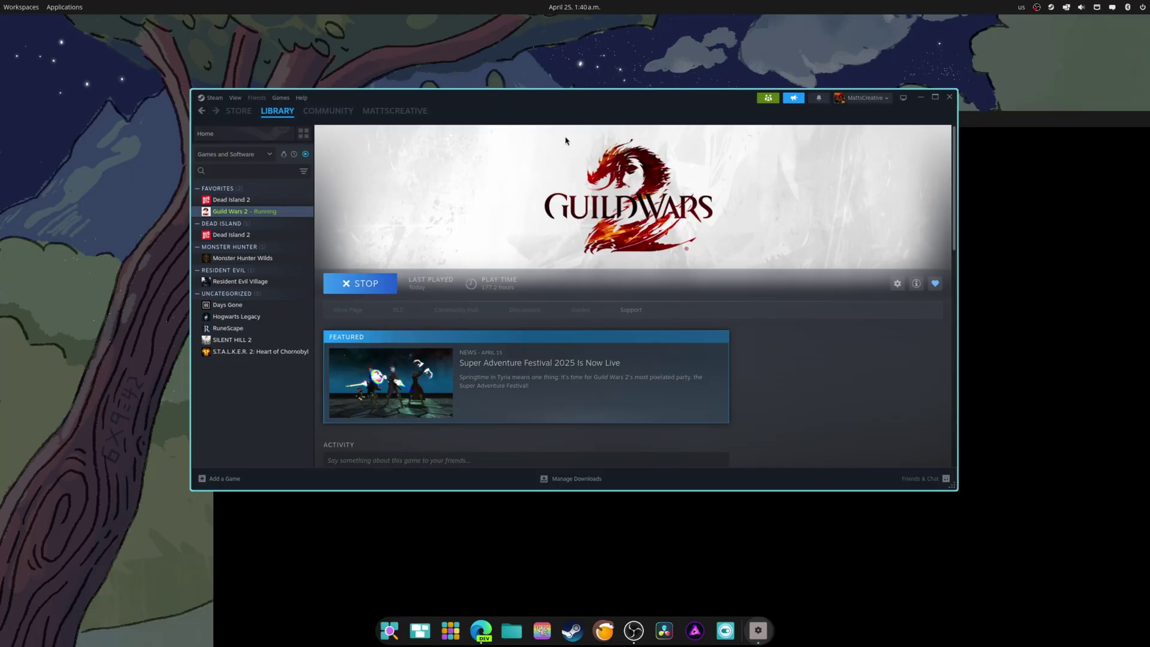
Step: Exit the running Guild Wars 2 session and launch the game again
click(360, 283)
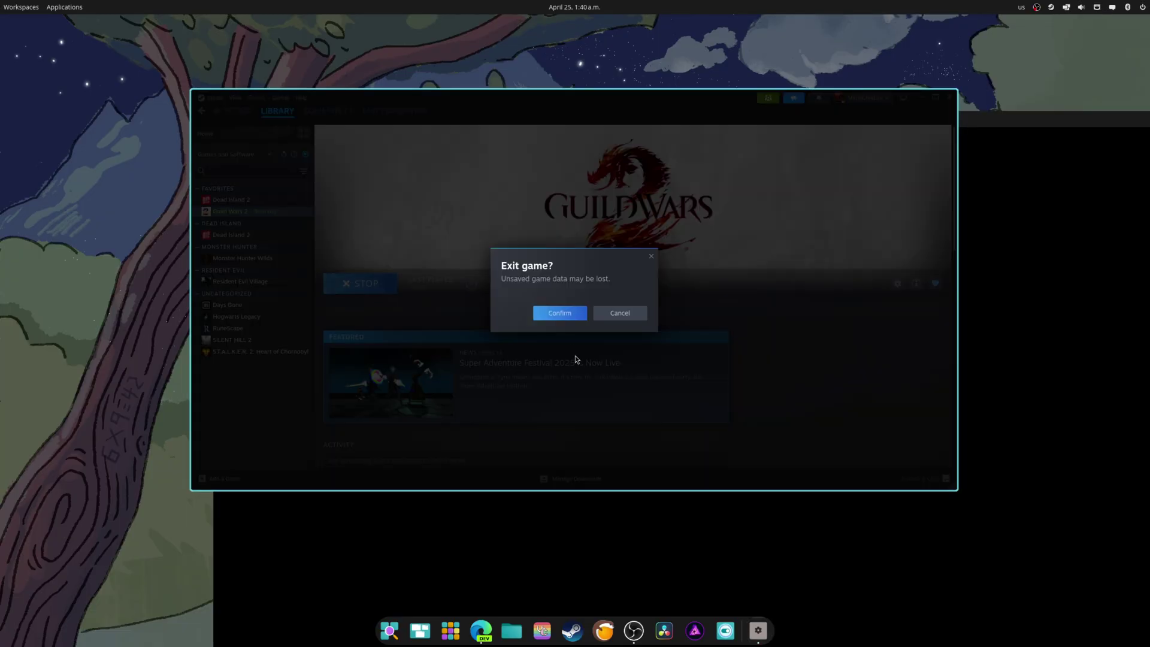
click(561, 317)
click(359, 283)
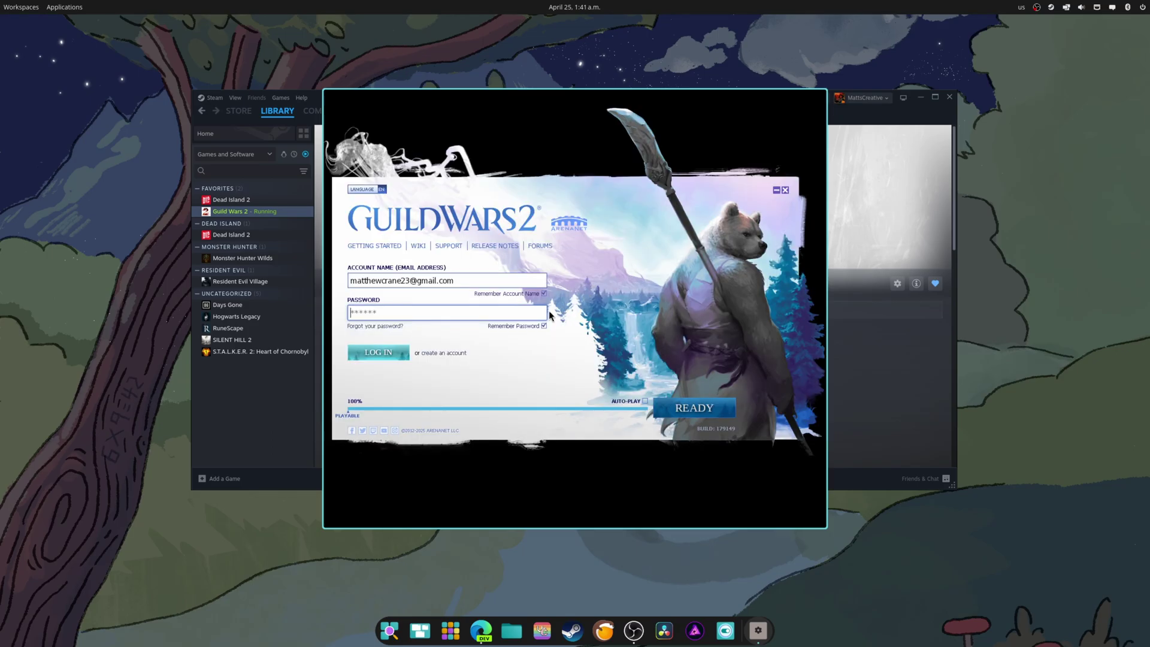
Step: Start Guild Wars 2 from its launcher, and switch to COSMIC Settings with the X11 compatibility options
click(680, 412)
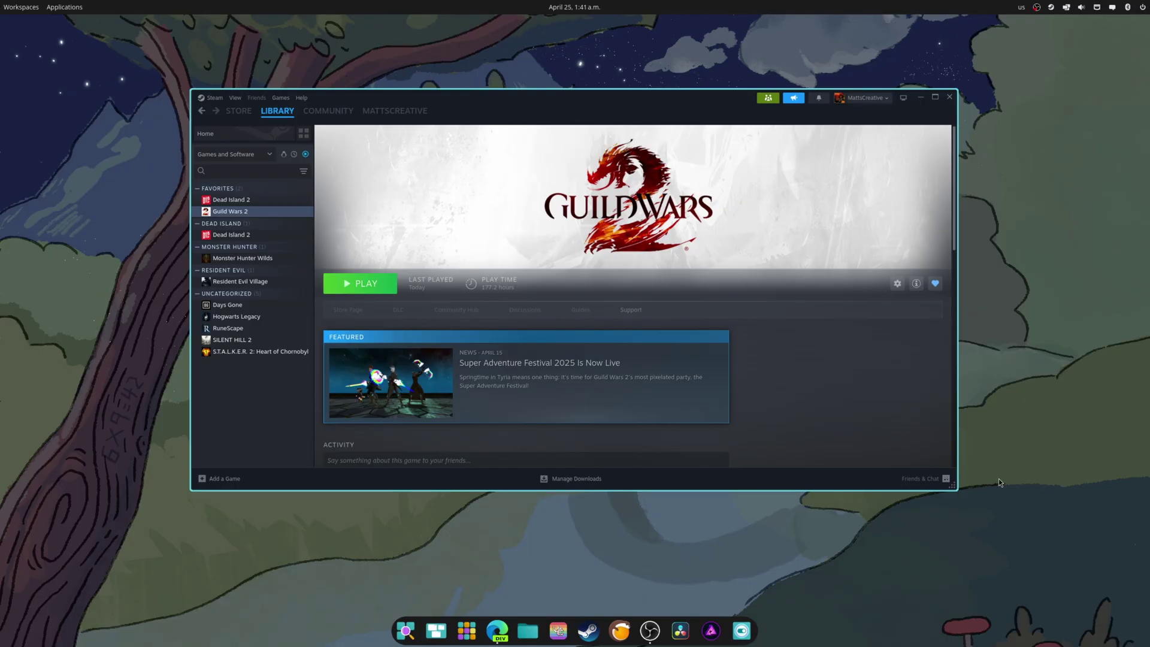
click(742, 631)
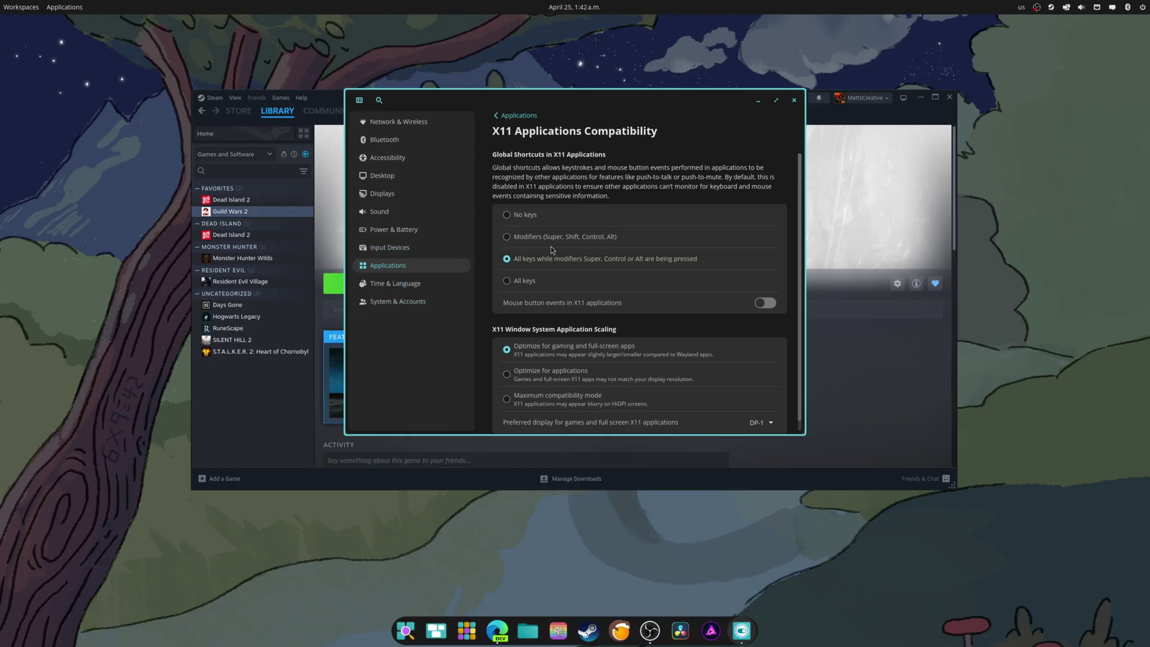
Step: Switch to COSMIC Files and search the Home folder for "OBS", shortening the search term to "O"
click(528, 631)
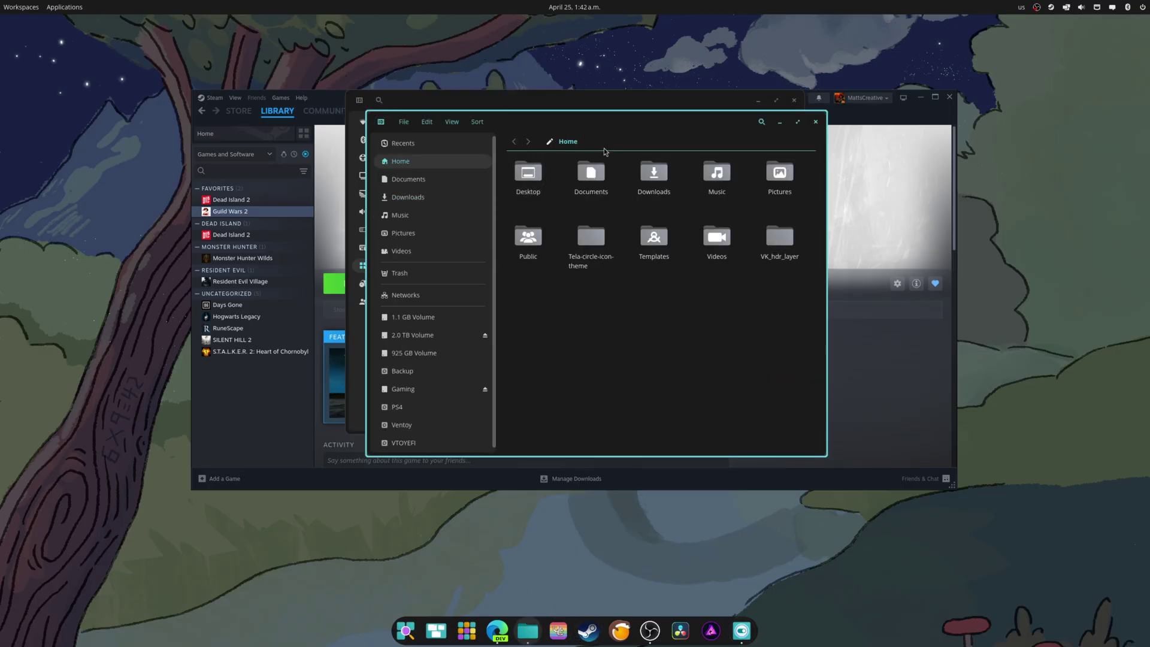
click(761, 121)
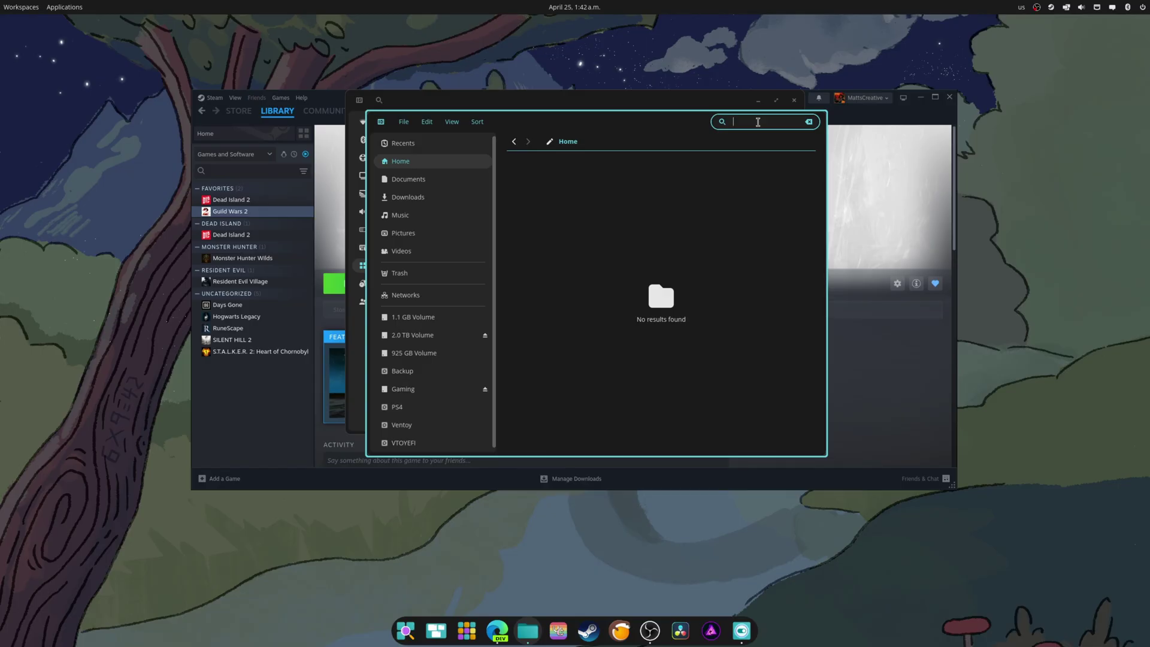
text(OBS)
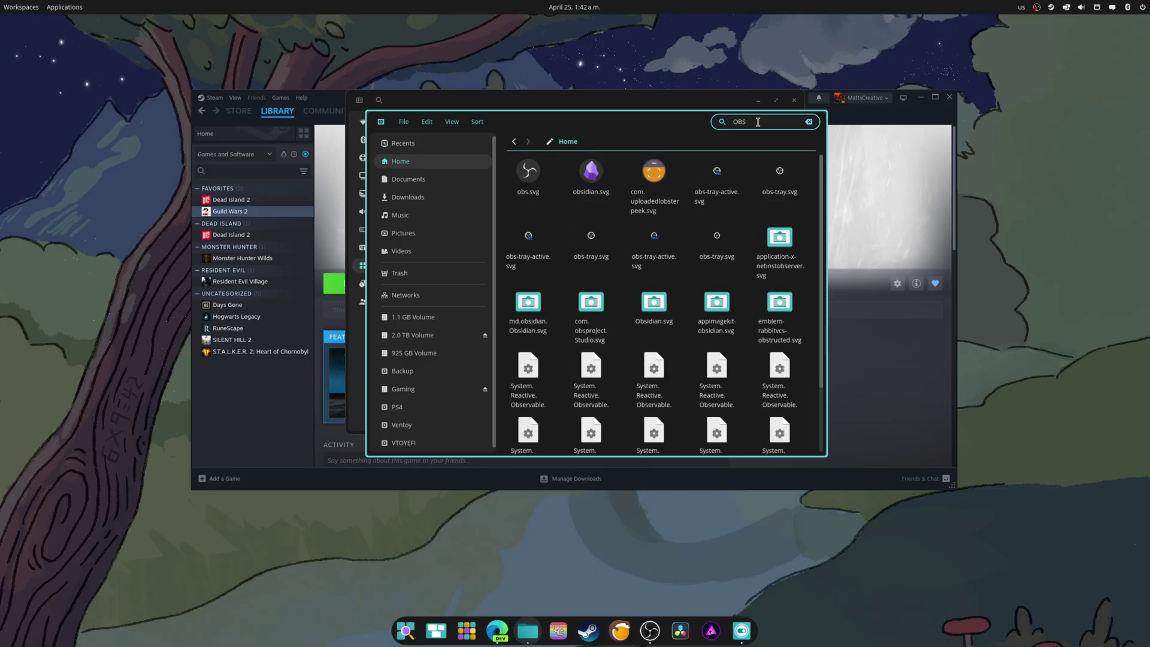
key(BackSpace)
key(BackSpace)
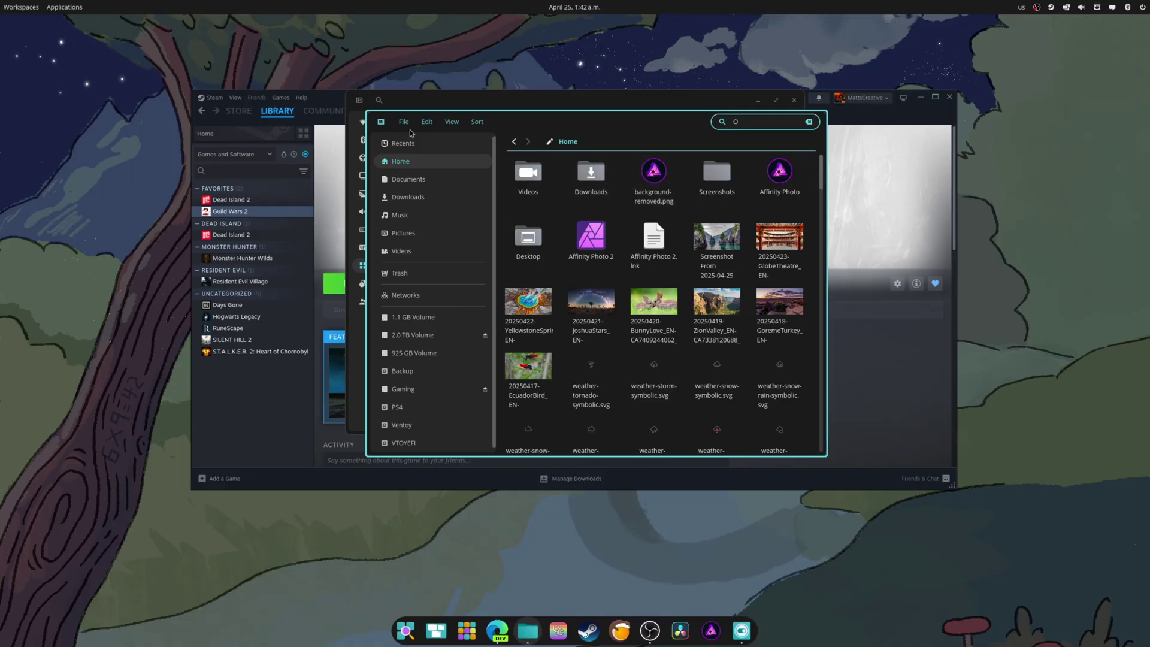
Step: Clear the file search, reopen the empty search field once more, and close the file manager
click(808, 123)
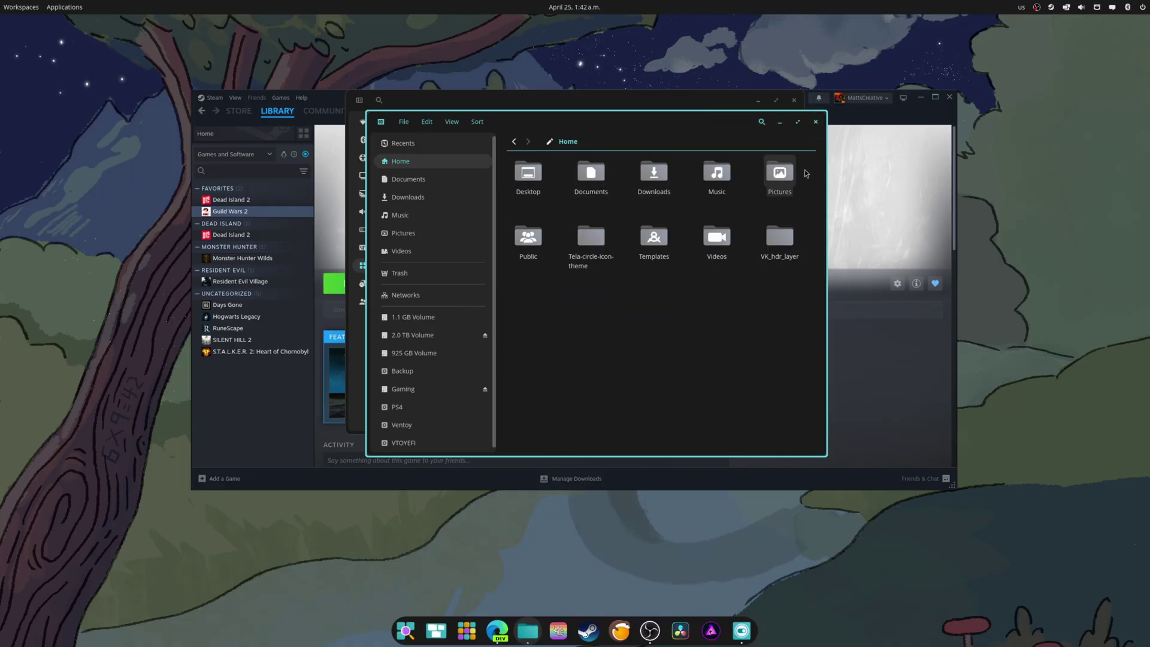
click(767, 124)
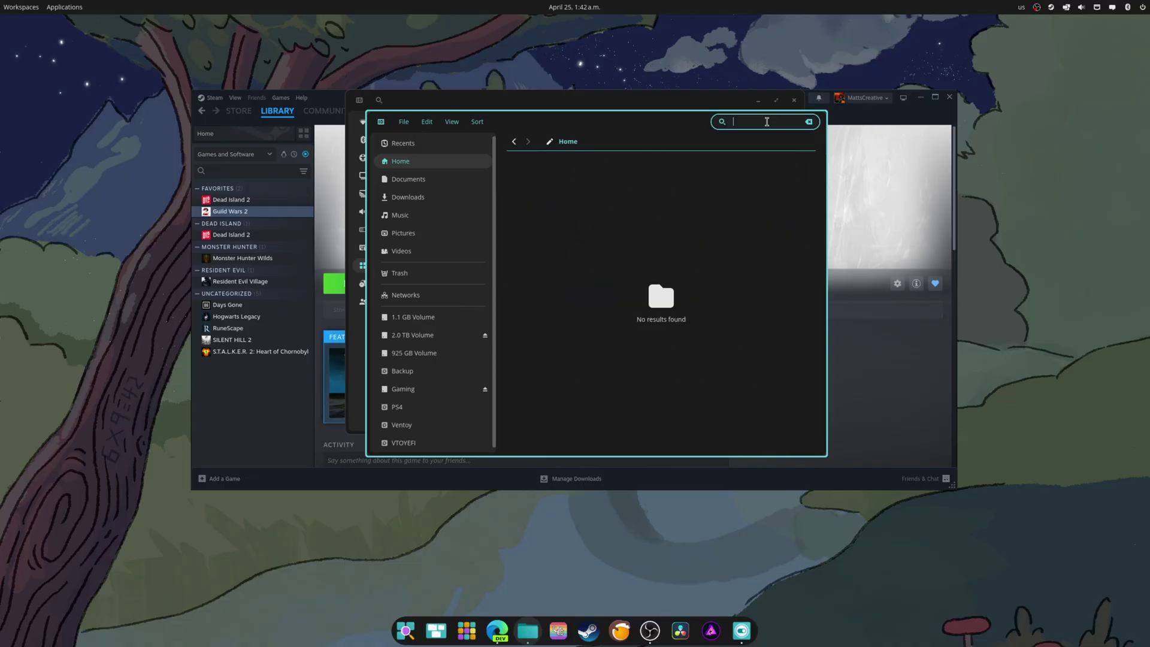
click(810, 123)
click(812, 123)
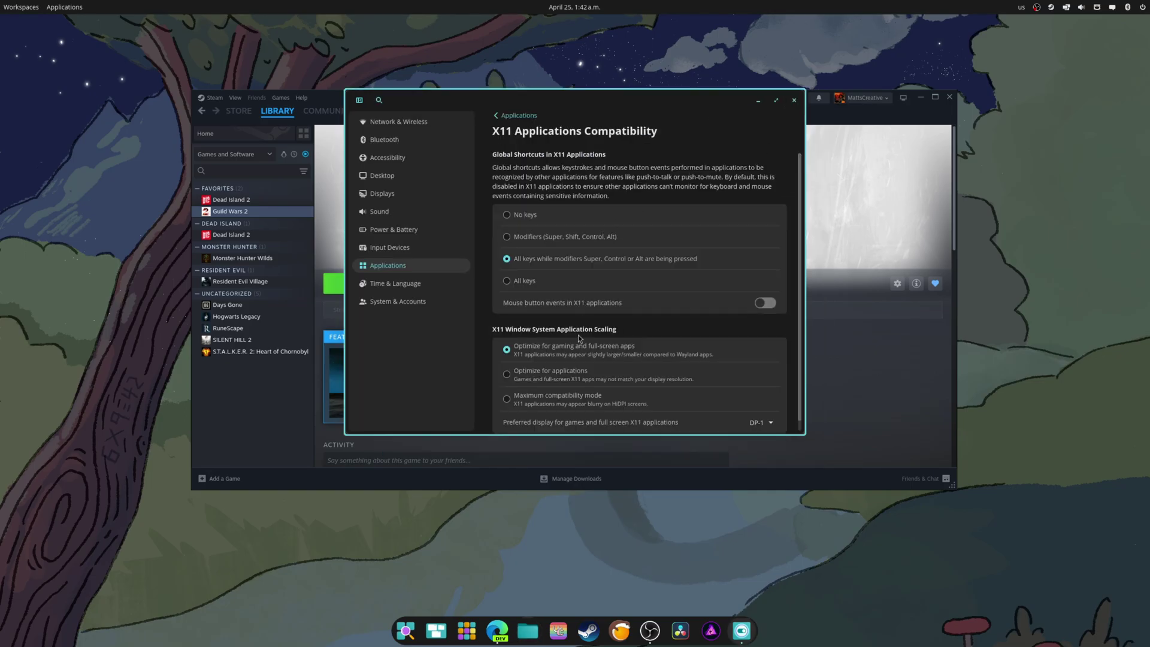
Step: Set the sound input device to UMC202HD 192k Input 1 in the Sound settings
click(383, 212)
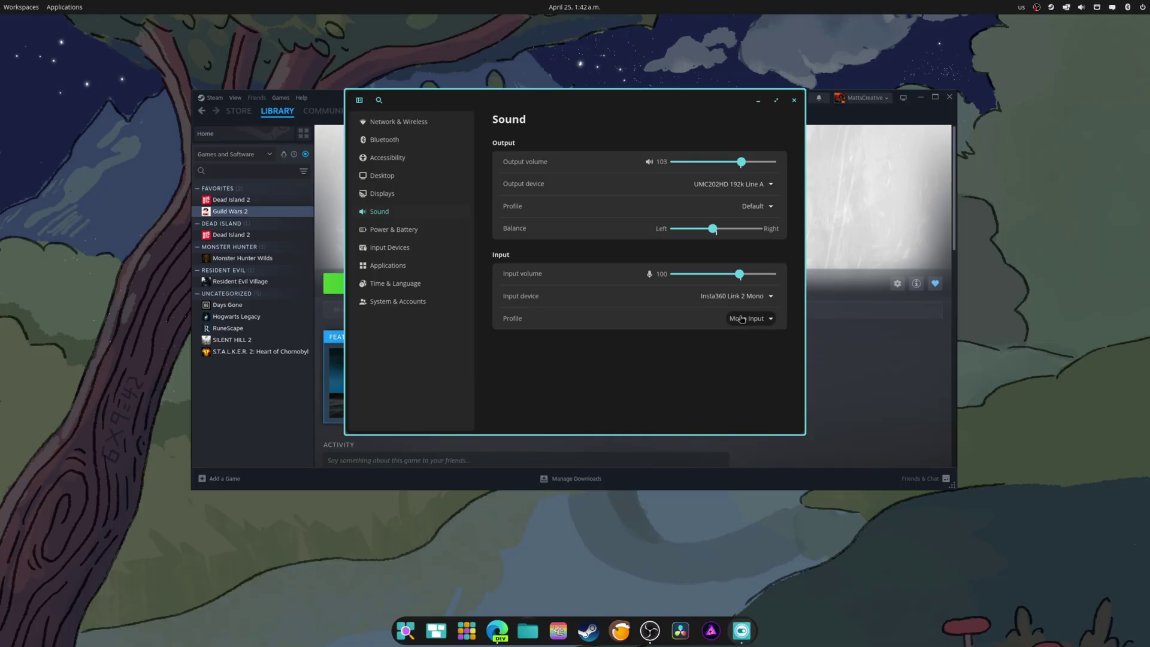
click(751, 296)
click(756, 348)
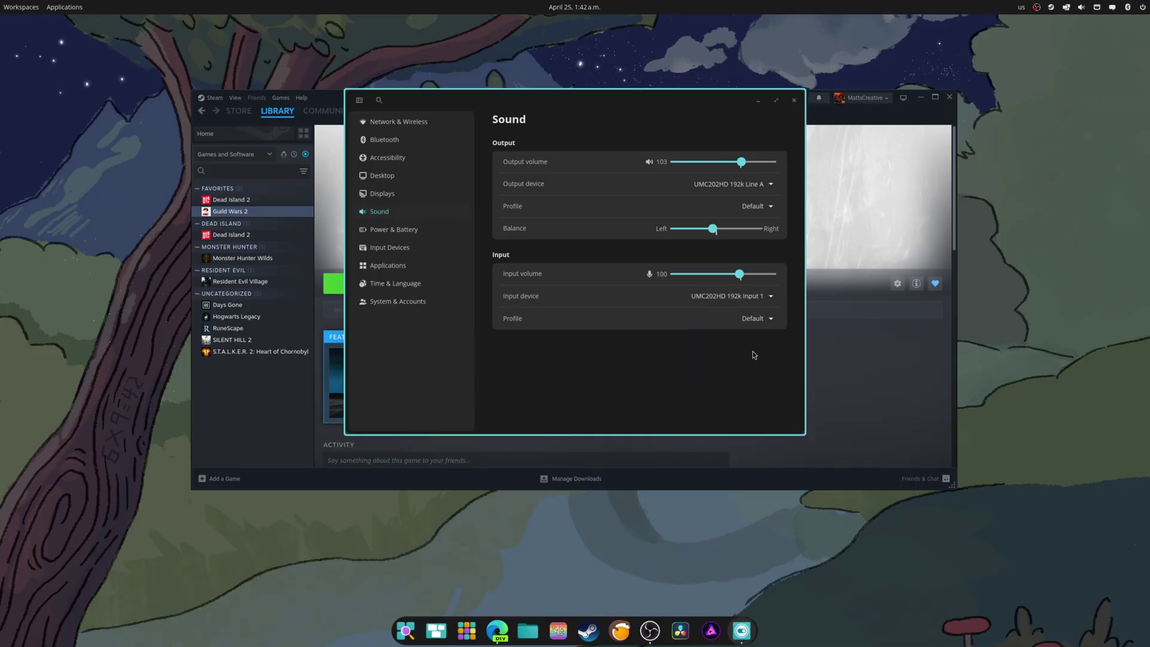
Step: Examine the available profiles for the sound output and input devices, keeping Default for both
click(770, 208)
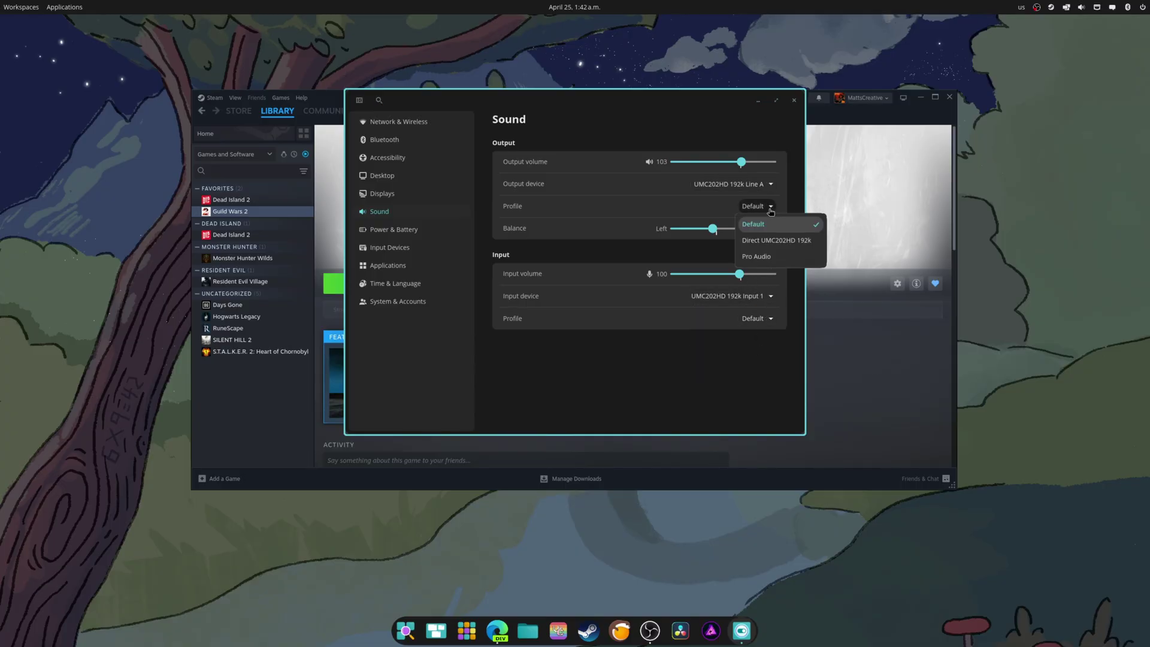
click(746, 328)
click(753, 319)
click(723, 355)
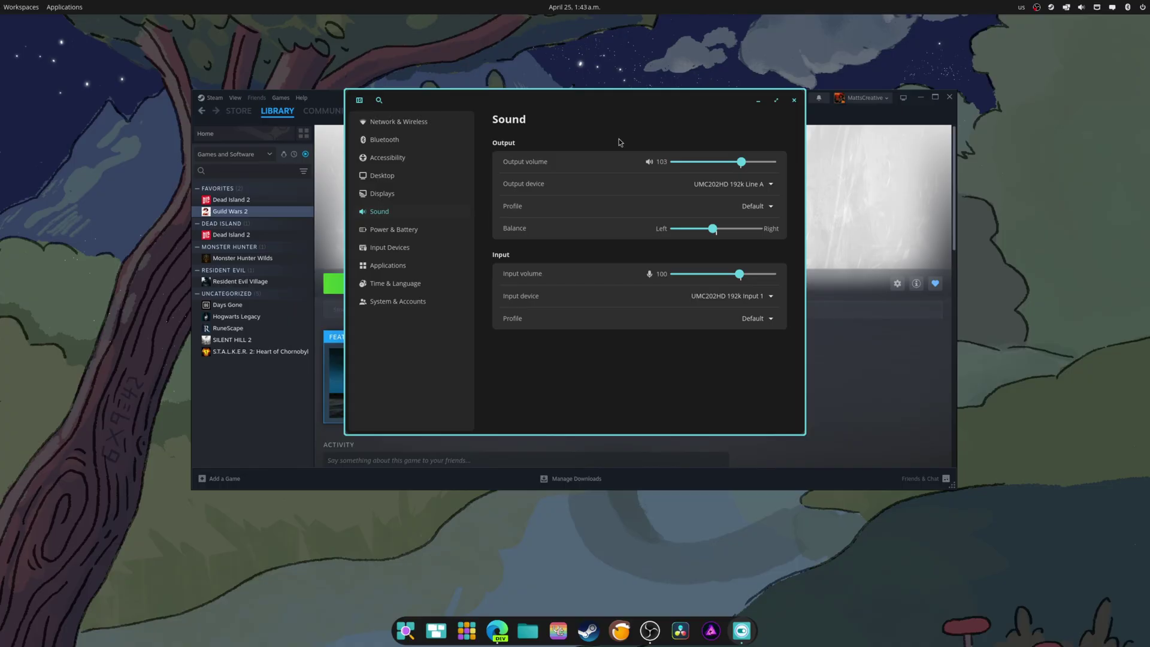
Step: Close the settings window and minimize Steam to clear the desktop
click(794, 100)
click(920, 97)
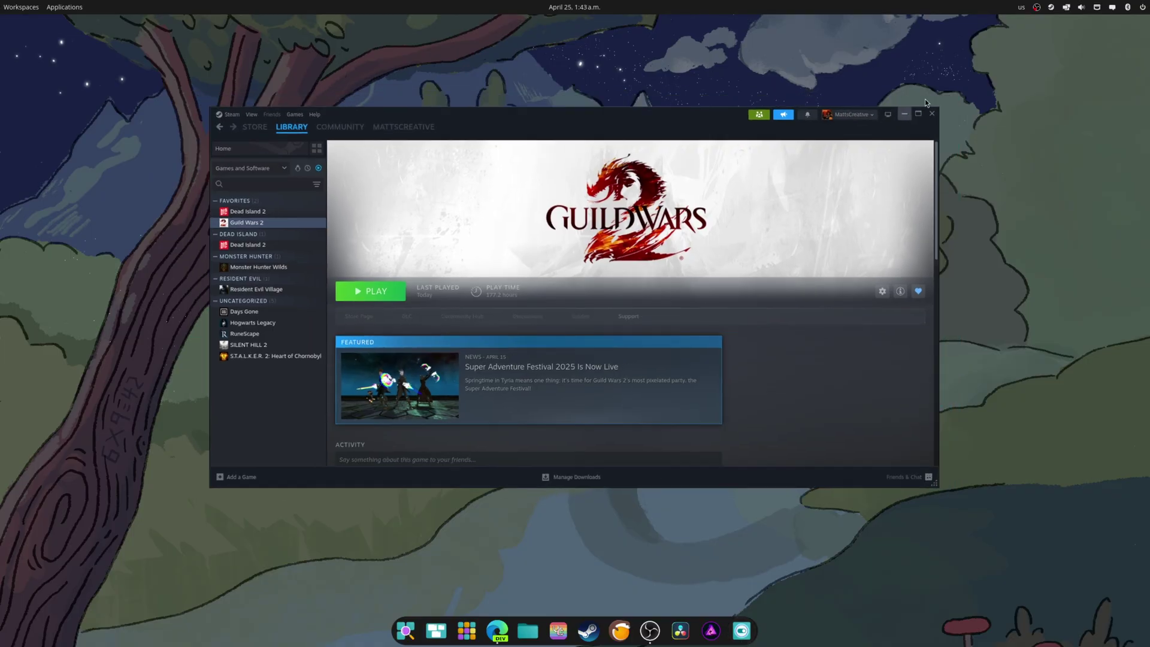